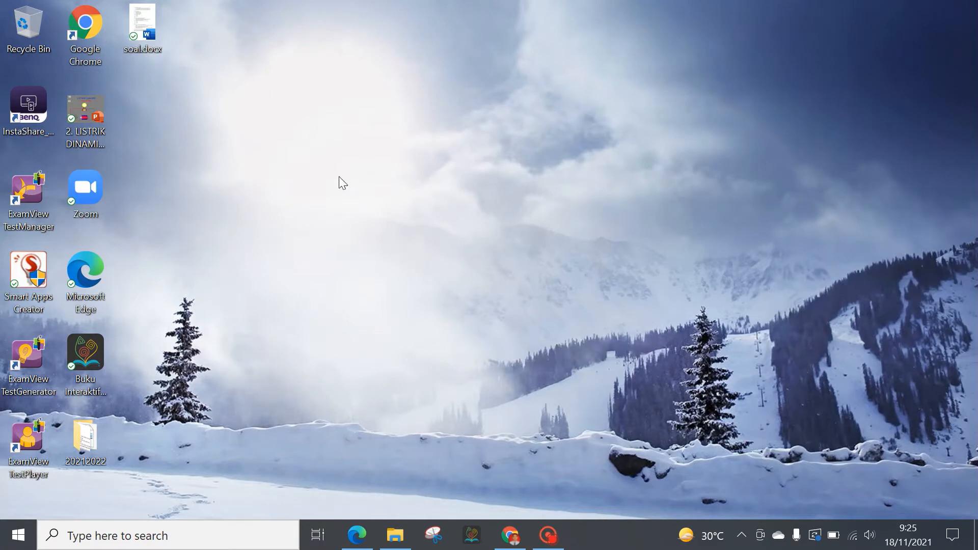
Open soal.docx from the desktop in Word and copy all of its question text
{"action": "double_click", "coordinate": [145, 26]}
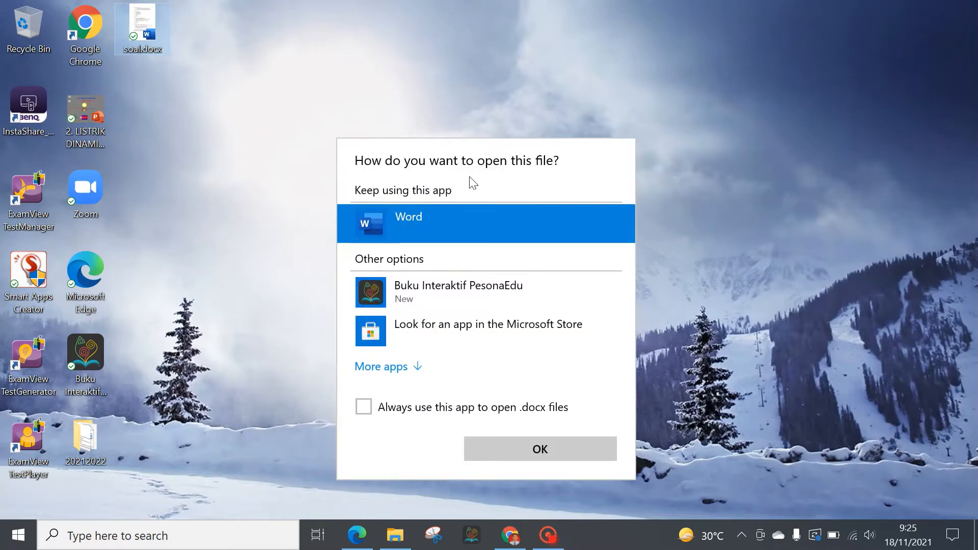
{"action": "double_click", "coordinate": [466, 216]}
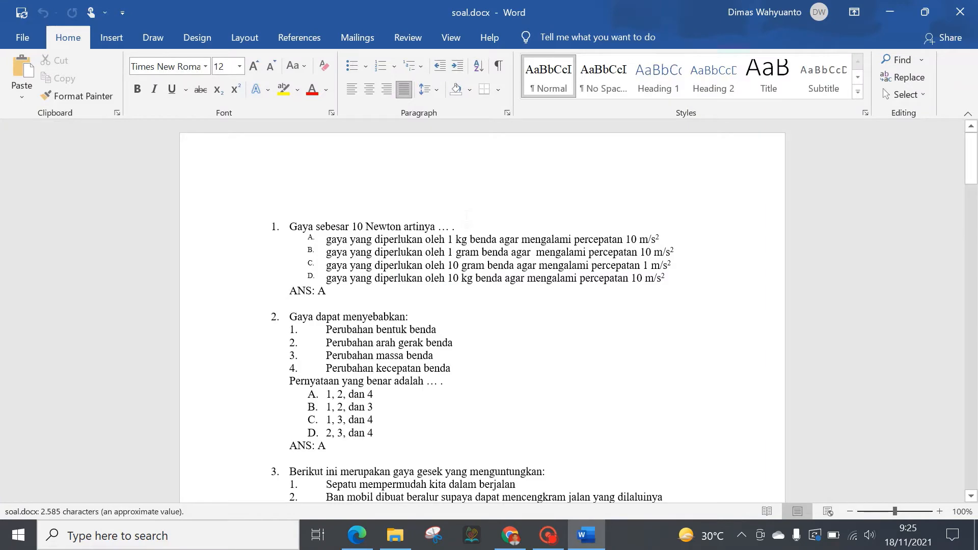
{"action": "mouse_move", "coordinate": [970, 174]}
{"action": "left_mouse_down"}
{"action": "mouse_move", "coordinate": [962, 376]}
{"action": "mouse_move", "coordinate": [939, 484]}
{"action": "mouse_move", "coordinate": [976, 163]}
{"action": "left_mouse_up"}
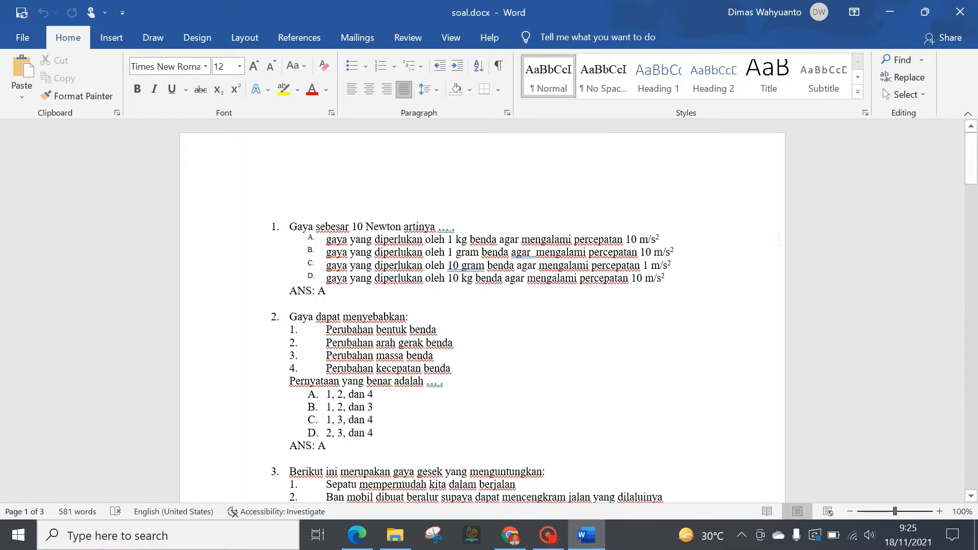
{"action": "key", "text": "ctrl+a"}
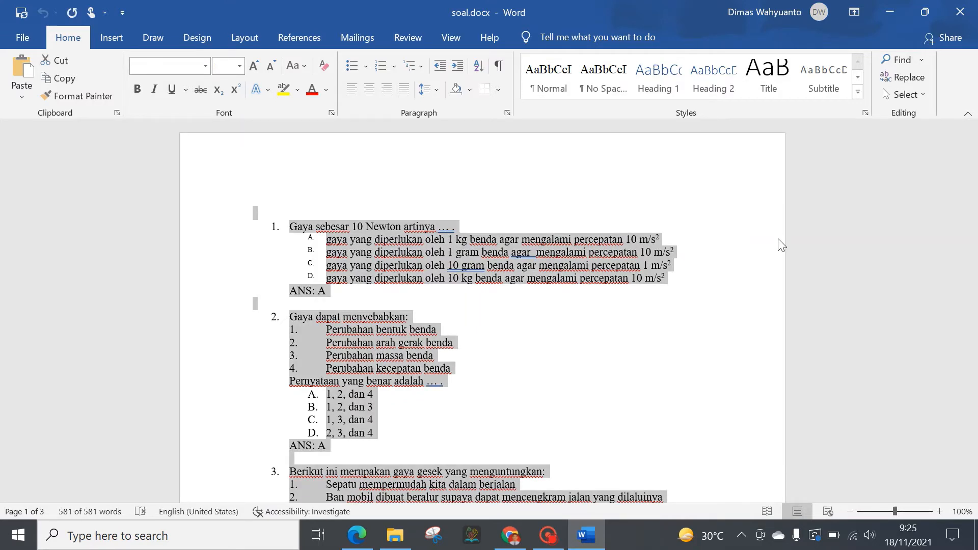
Switch to Chrome and open the bookmarked Blackboard Test Generator page at its question entry form
{"action": "left_click", "coordinate": [510, 535]}
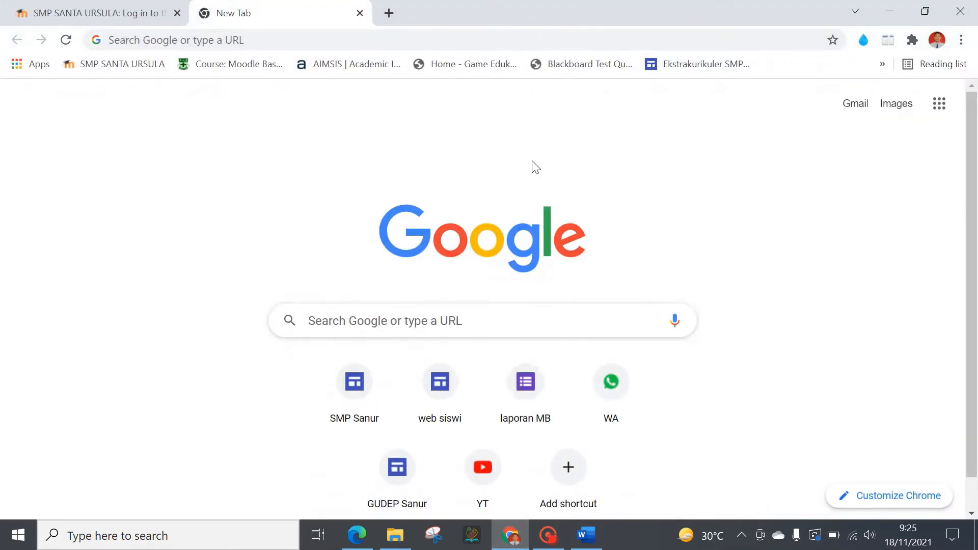
{"action": "left_click", "coordinate": [572, 65]}
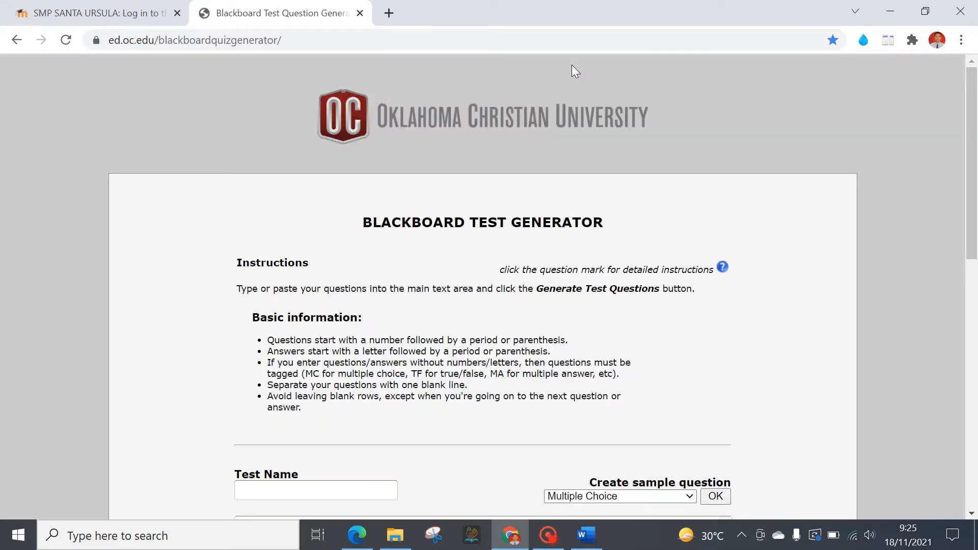
{"action": "left_click_drag", "start_coordinate": [971, 182], "coordinate": [970, 273]}
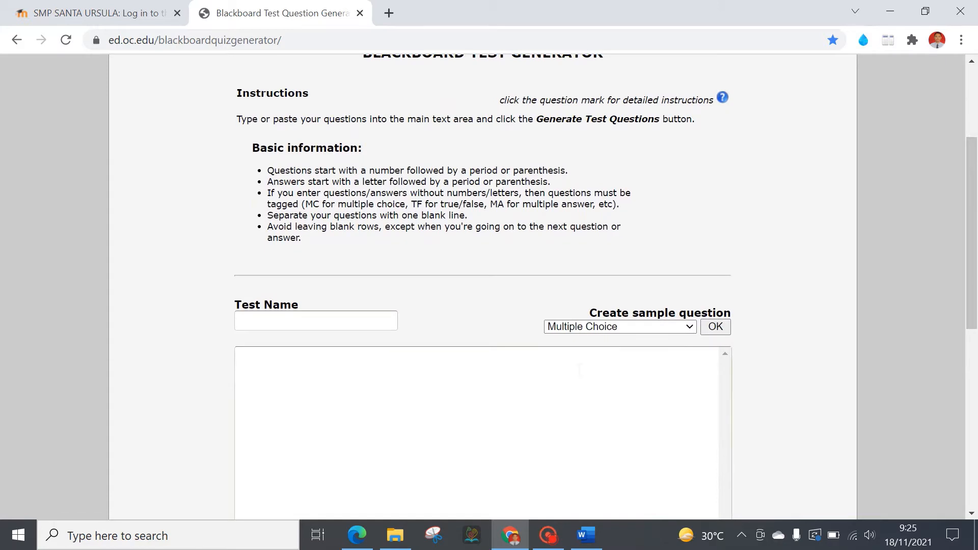
{"action": "left_click", "coordinate": [579, 369]}
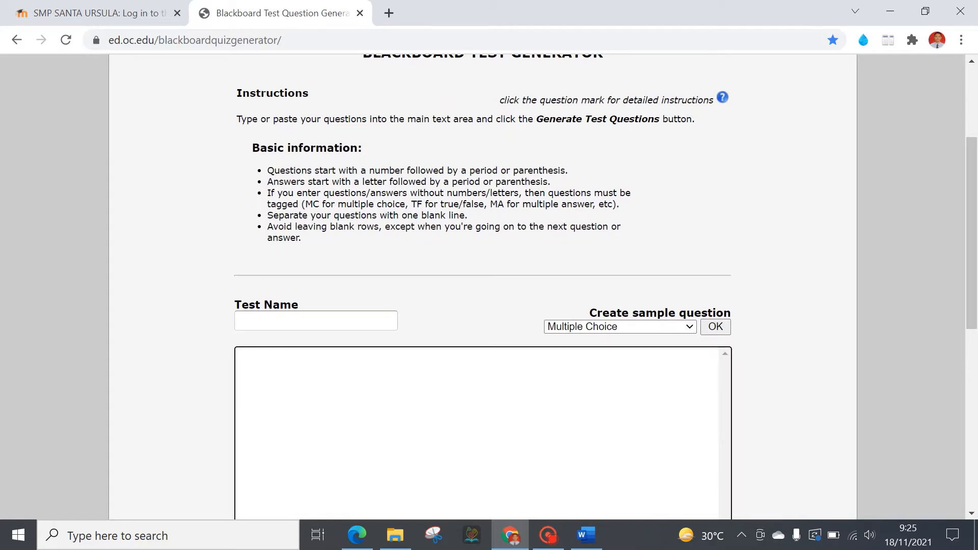
Name the test "Soal PG" and choose Multiple Choice as the sample question type
{"action": "left_click", "coordinate": [306, 320]}
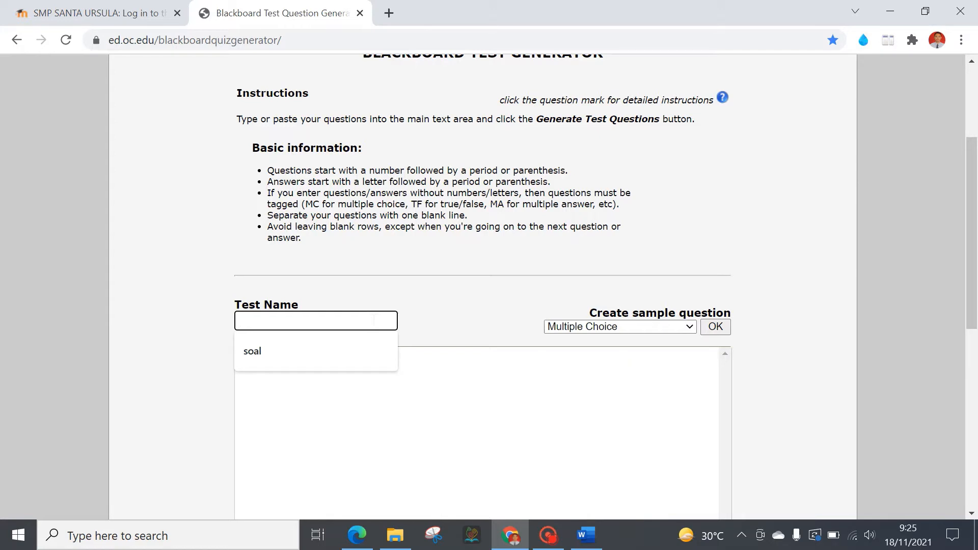
{"action": "type", "text": "Soal"}
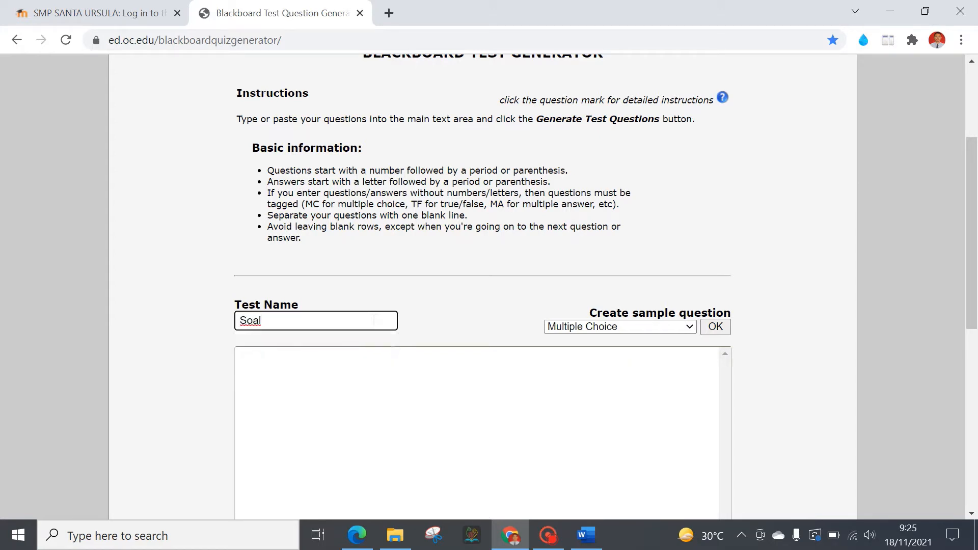
{"action": "type", "text": " PG"}
{"action": "left_click", "coordinate": [687, 331]}
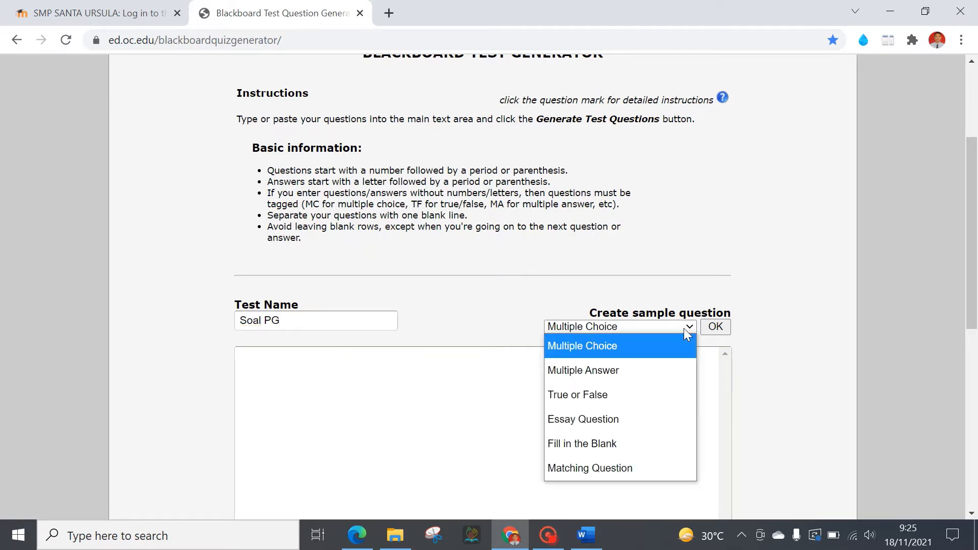
{"action": "left_click", "coordinate": [634, 346]}
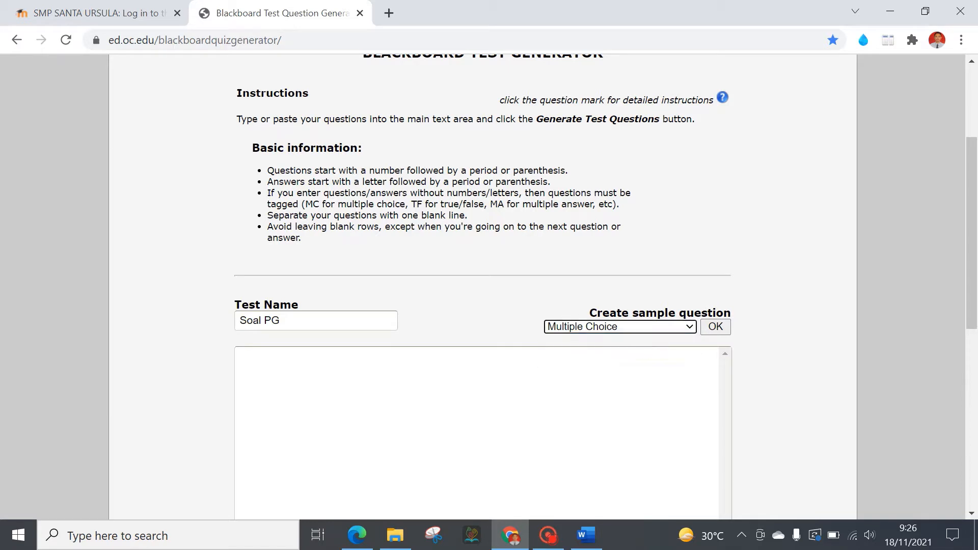
Paste the copied questions into the generator's main text area and return to question 1
{"action": "left_click", "coordinate": [496, 387]}
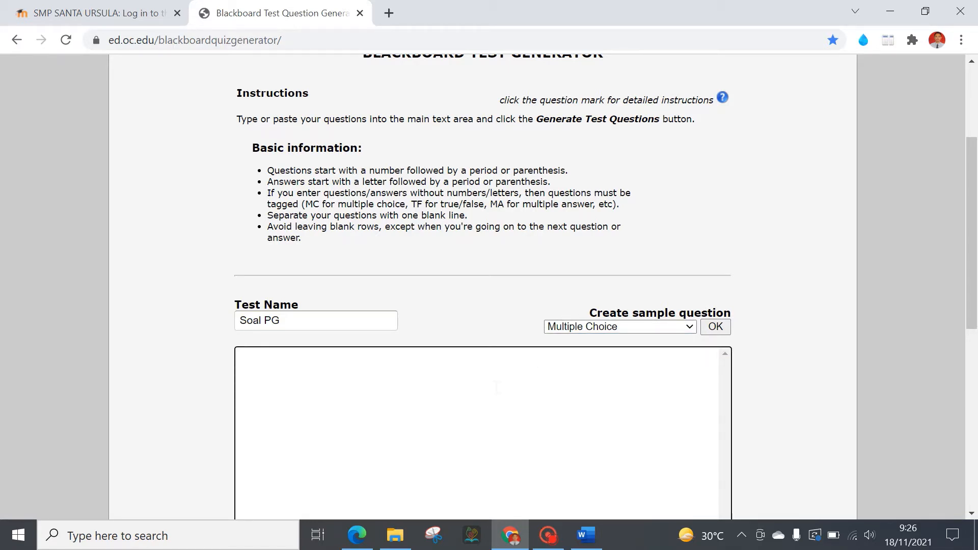
{"action": "key", "text": "ctrl+v"}
{"action": "left_click_drag", "start_coordinate": [976, 347], "coordinate": [976, 270]}
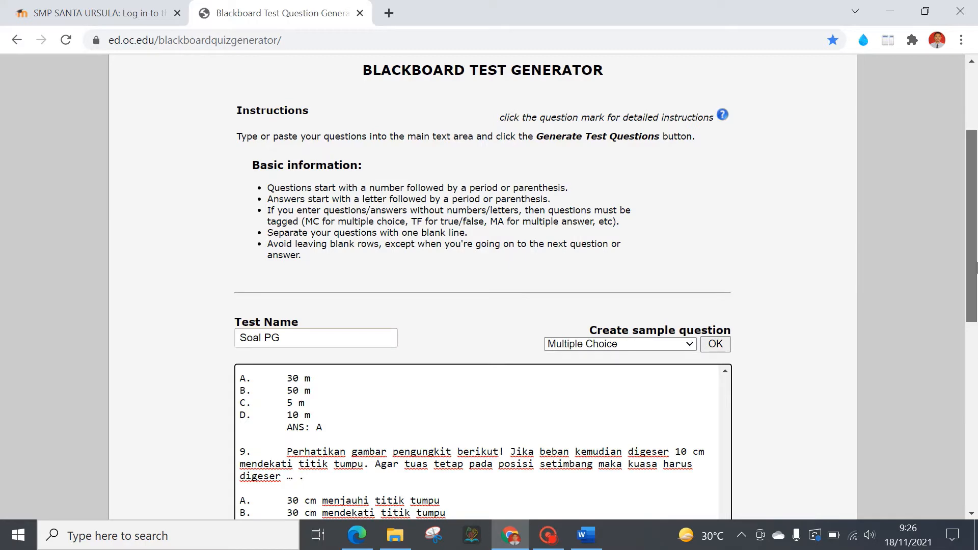
{"action": "left_click_drag", "start_coordinate": [969, 268], "coordinate": [968, 323]}
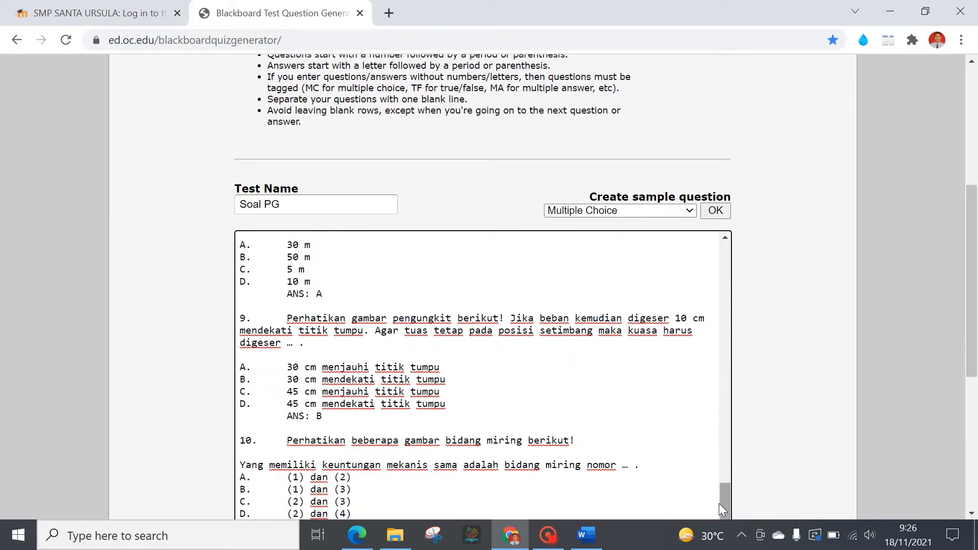
{"action": "left_click_drag", "start_coordinate": [727, 505], "coordinate": [719, 242]}
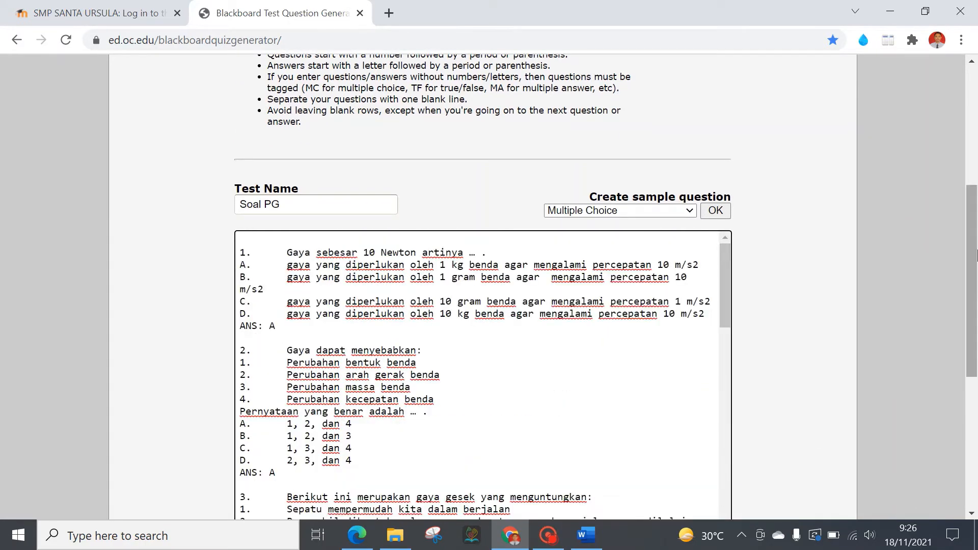
Mark option A of question 1 as correct with an asterisk and delete its "ANS: A" text
{"action": "left_click_drag", "start_coordinate": [976, 254], "coordinate": [976, 243]}
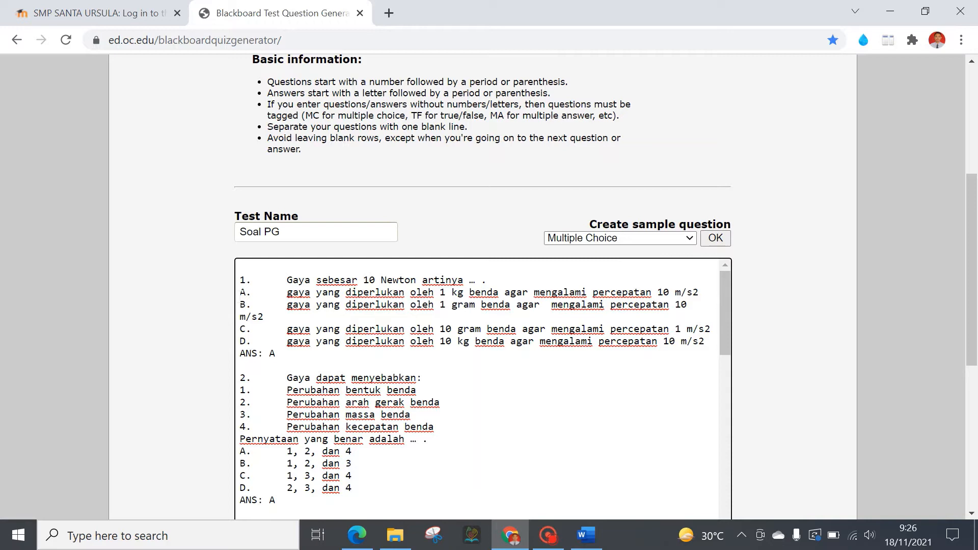
{"action": "left_click", "coordinate": [241, 292]}
{"action": "type", "text": "*"}
{"action": "left_click_drag", "start_coordinate": [276, 353], "coordinate": [238, 355]}
{"action": "key", "text": "BackSpace"}
Generate the test questions and check the error details for question 2
{"action": "left_click_drag", "start_coordinate": [972, 234], "coordinate": [953, 311]}
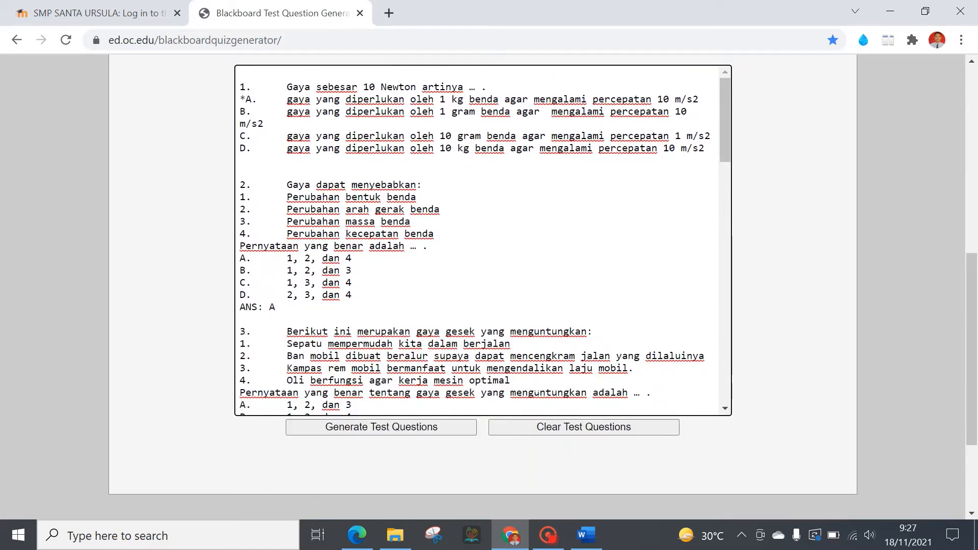
{"action": "left_click", "coordinate": [443, 431]}
{"action": "left_click", "coordinate": [443, 432]}
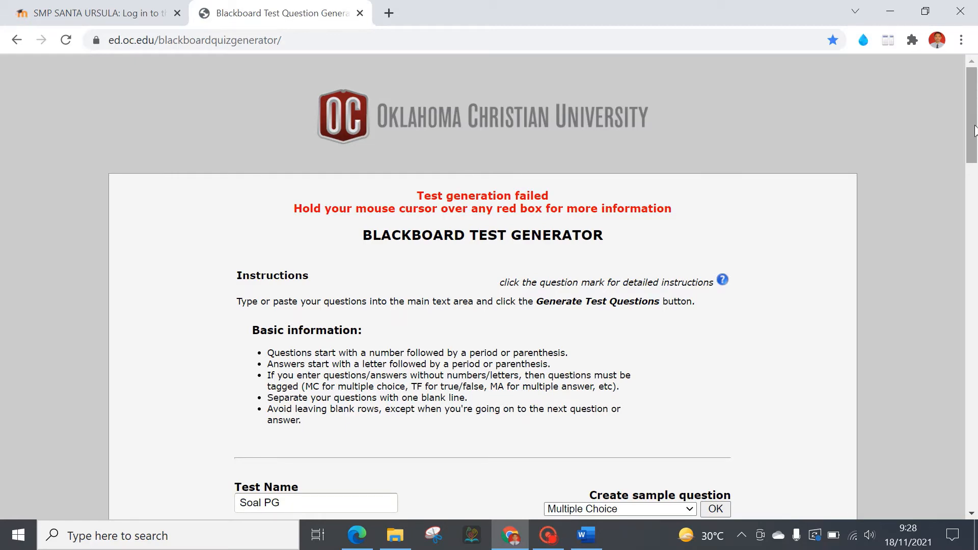
{"action": "left_click_drag", "start_coordinate": [973, 130], "coordinate": [974, 177]}
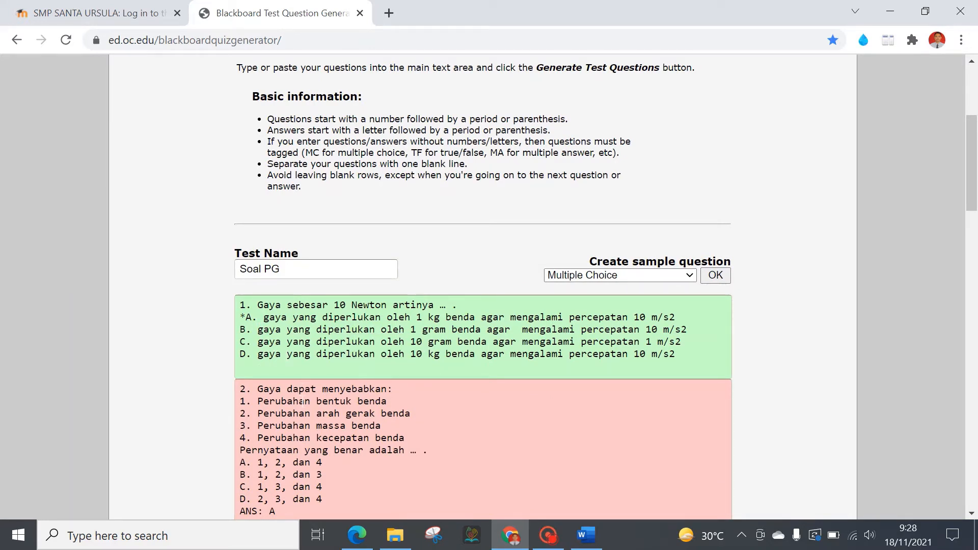
{"action": "mouse_move", "coordinate": [303, 412]}
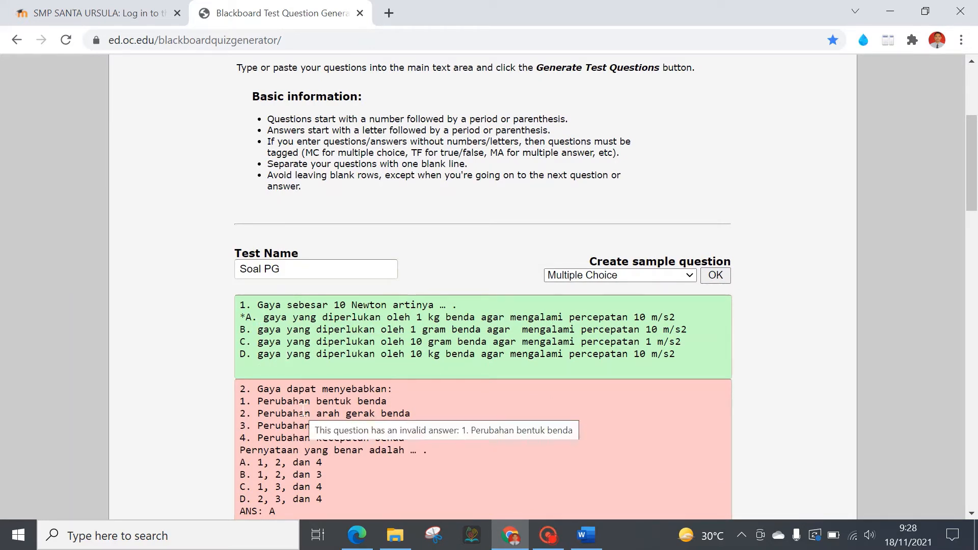
Join question 2's four numbered statements and its "Pernyataan yang benar adalah" line onto the question's opening line
{"action": "left_click", "coordinate": [246, 413]}
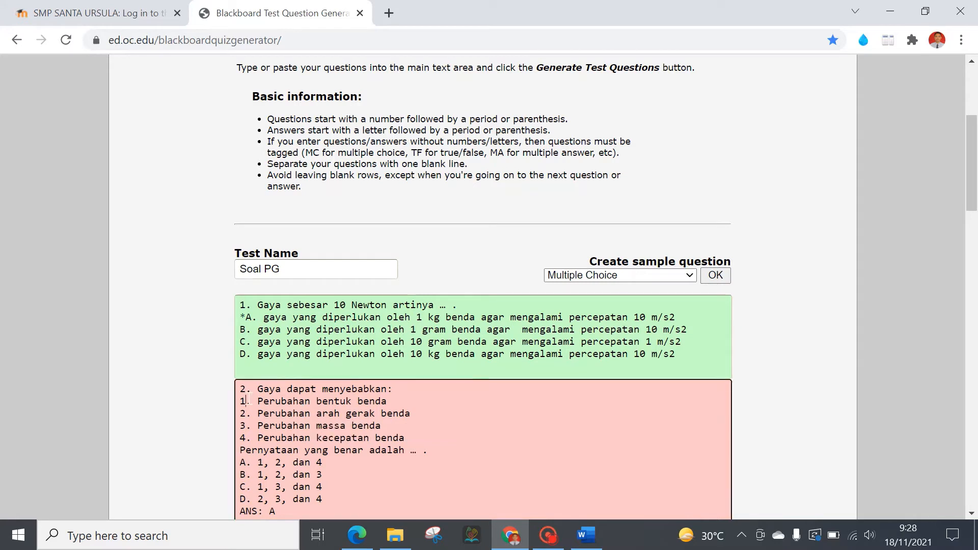
{"action": "left_click", "coordinate": [246, 400]}
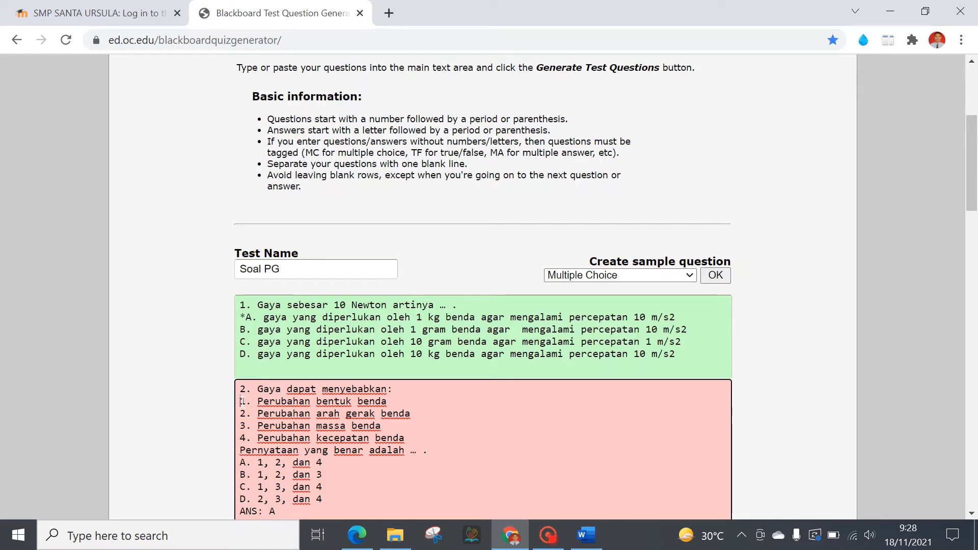
{"action": "left_click", "coordinate": [241, 401]}
{"action": "key", "text": "BackSpace"}
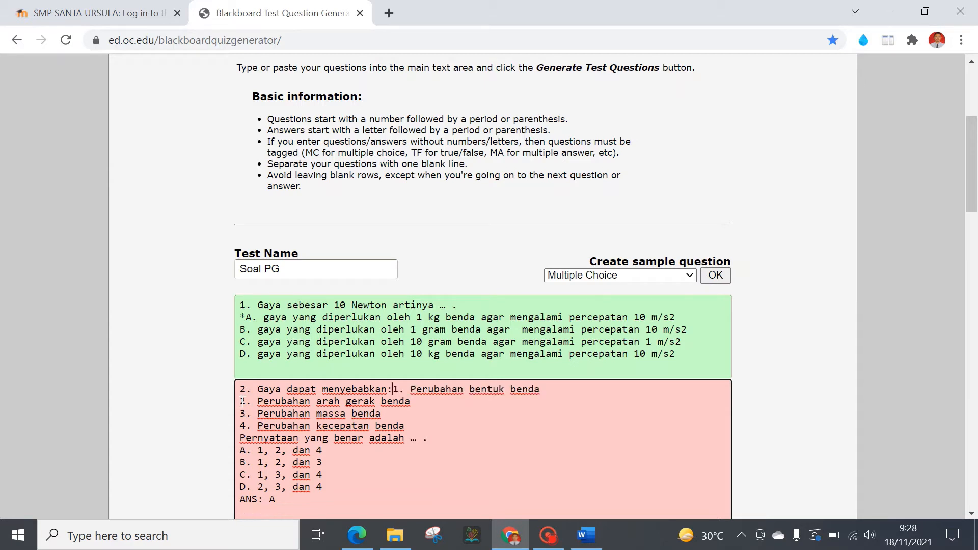
{"action": "left_click", "coordinate": [242, 401]}
{"action": "key", "text": "BackSpace"}
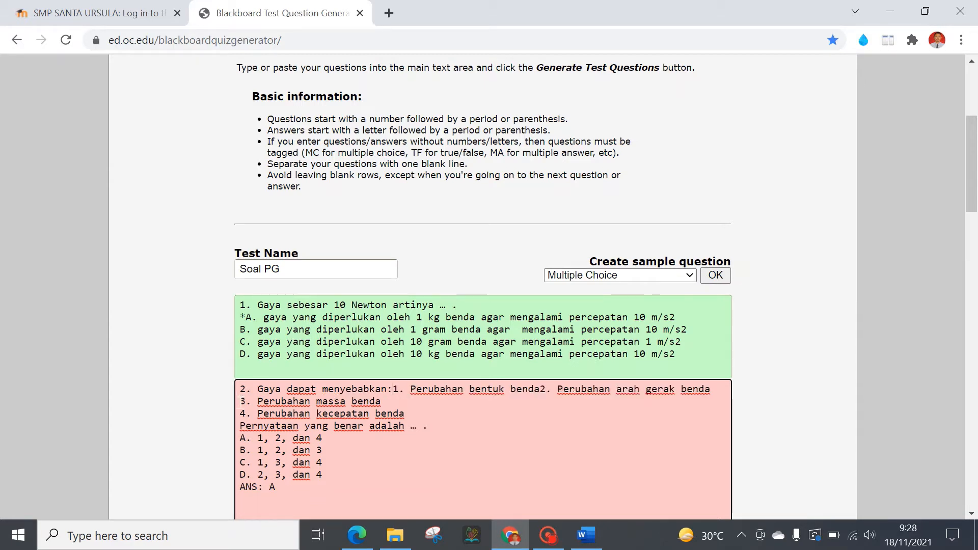
{"action": "left_click", "coordinate": [241, 400]}
{"action": "key", "text": "BackSpace"}
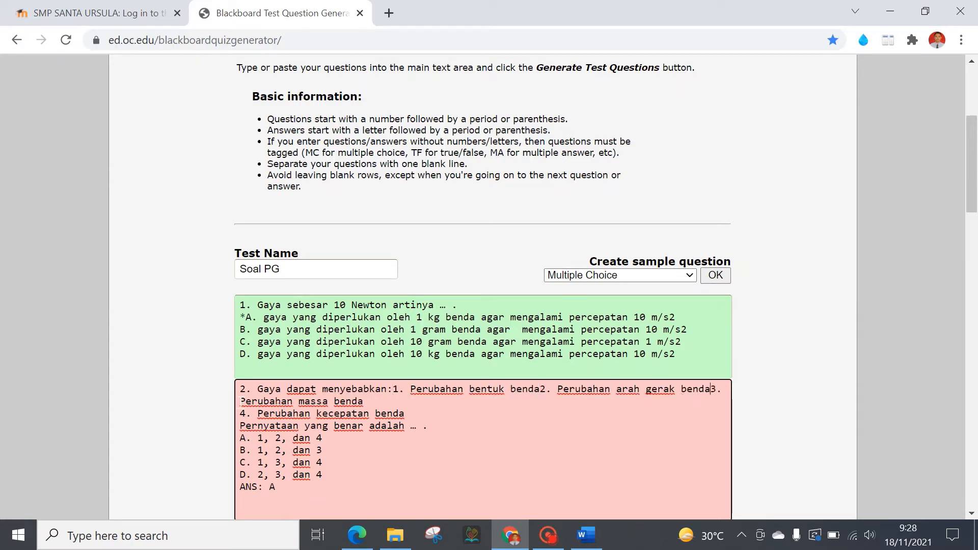
{"action": "left_click", "coordinate": [242, 415]}
{"action": "key", "text": "BackSpace"}
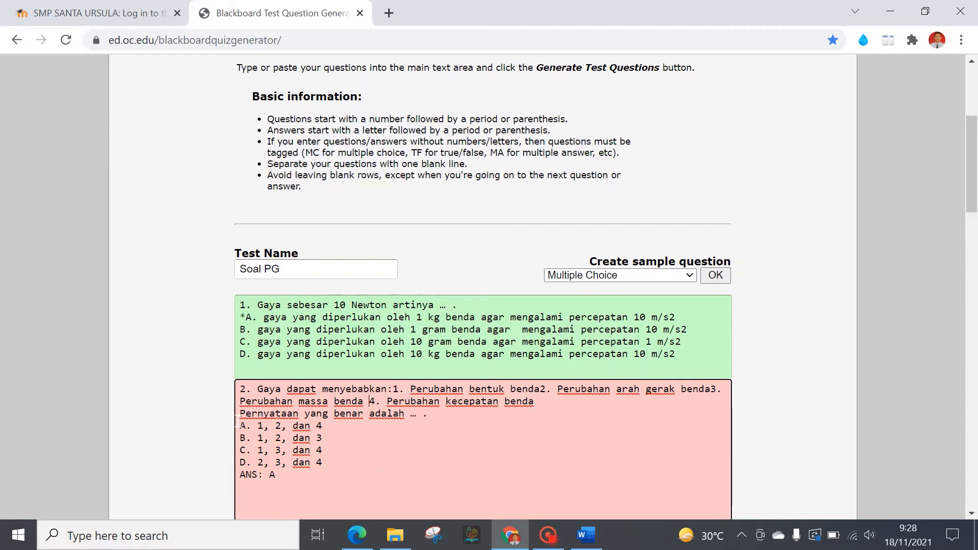
{"action": "left_click", "coordinate": [239, 415]}
{"action": "key", "text": "BackSpace"}
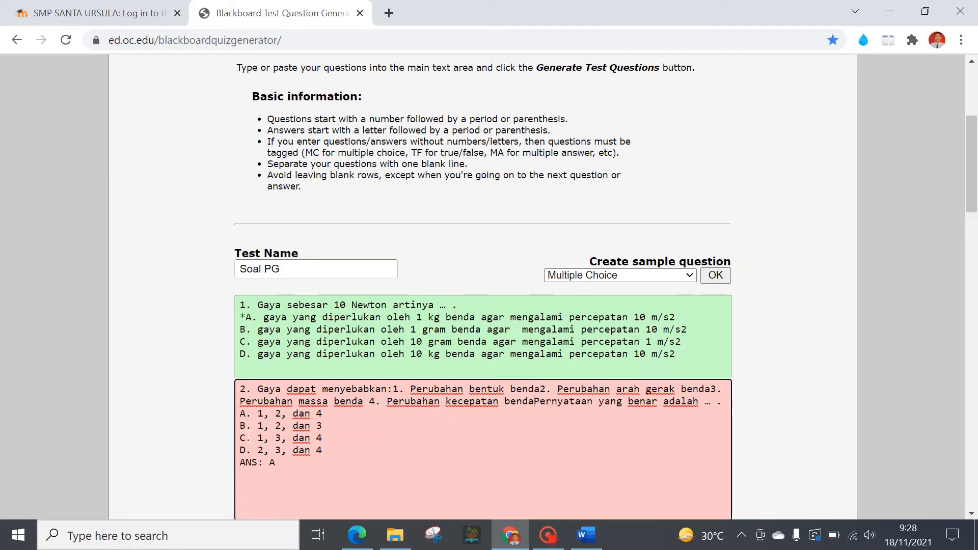
Delete the "ANS: A" text from question 2 and mark its option A as correct with an asterisk
{"action": "left_click_drag", "start_coordinate": [293, 467], "coordinate": [240, 467]}
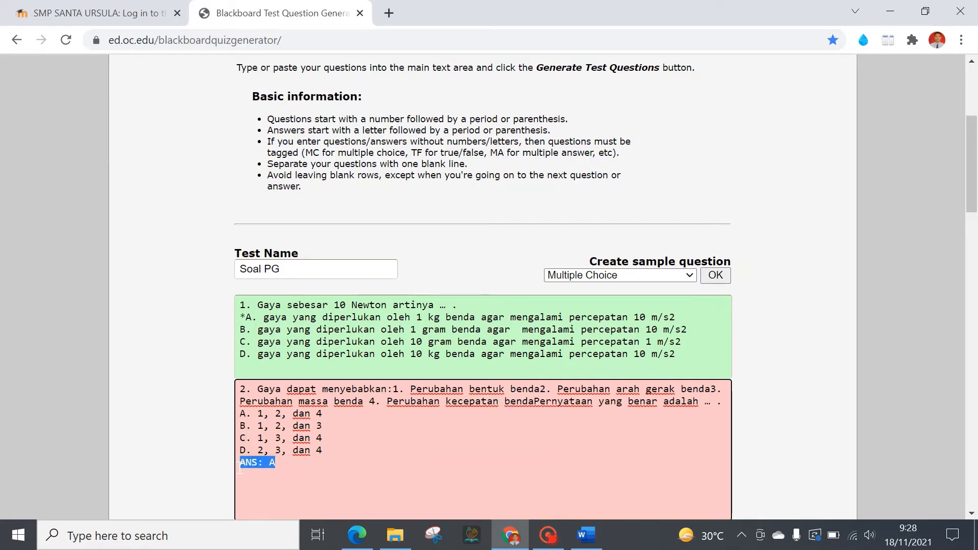
{"action": "key", "text": "BackSpace"}
{"action": "left_click", "coordinate": [240, 413]}
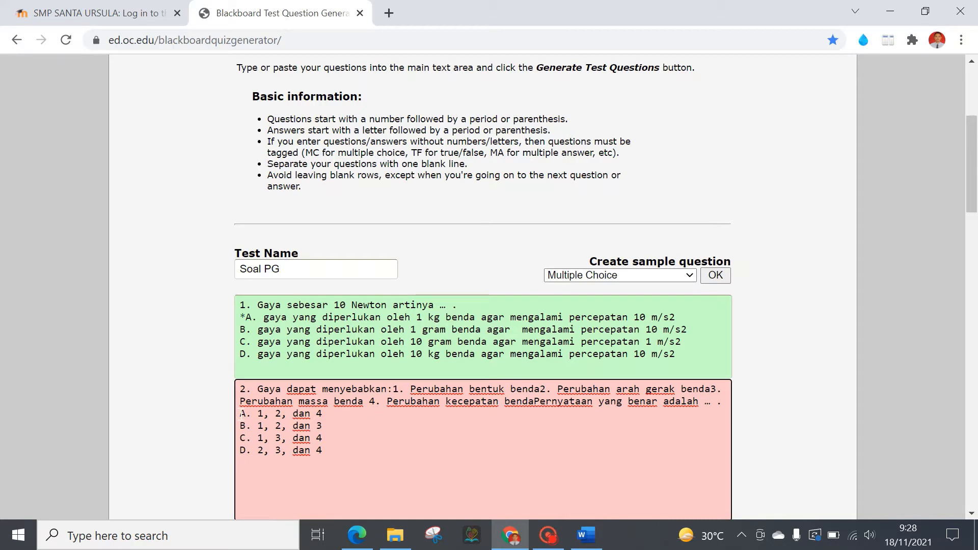
{"action": "type", "text": "*"}
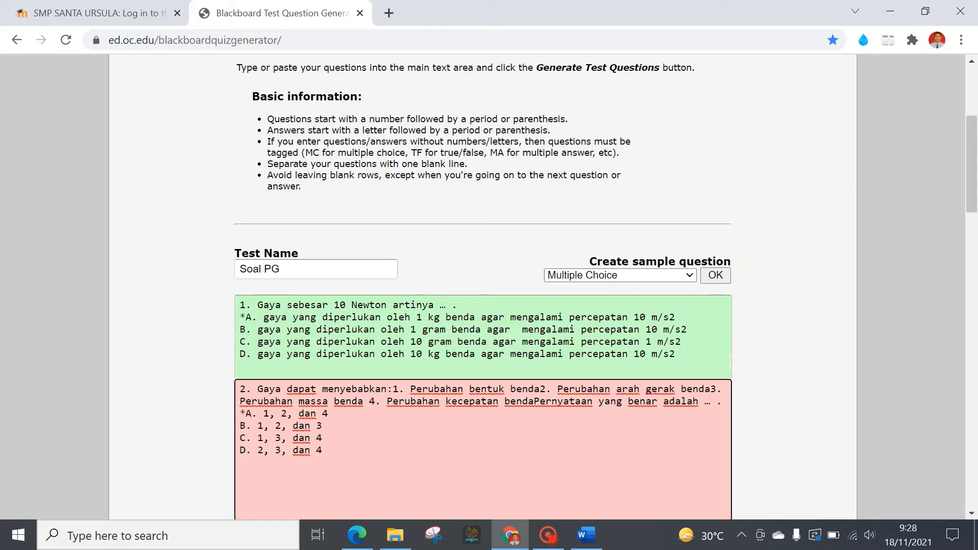
Delete the "ANS: A" text from question 3 and mark its option A as correct with an asterisk
{"action": "left_click_drag", "start_coordinate": [973, 181], "coordinate": [973, 244]}
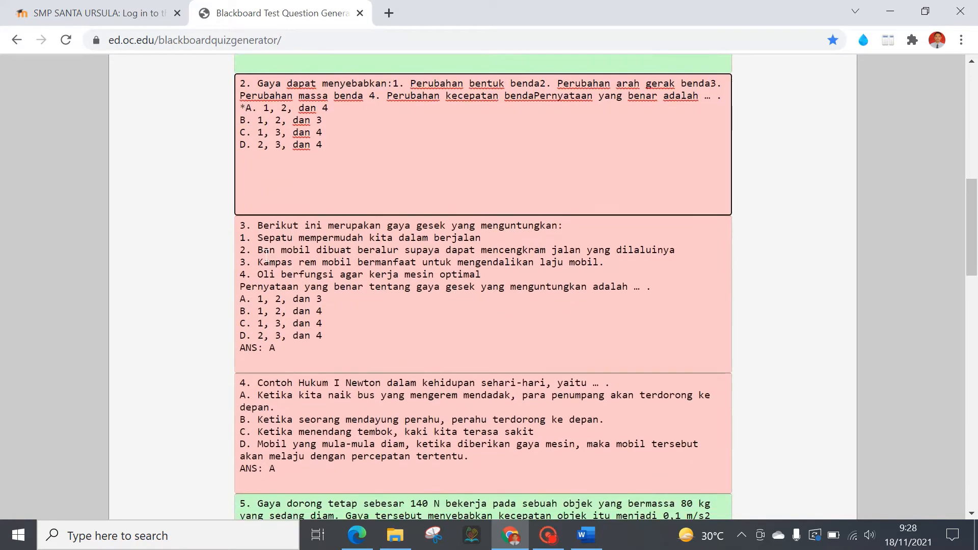
{"action": "left_click", "coordinate": [298, 357]}
{"action": "left_click_drag", "start_coordinate": [299, 356], "coordinate": [234, 353]}
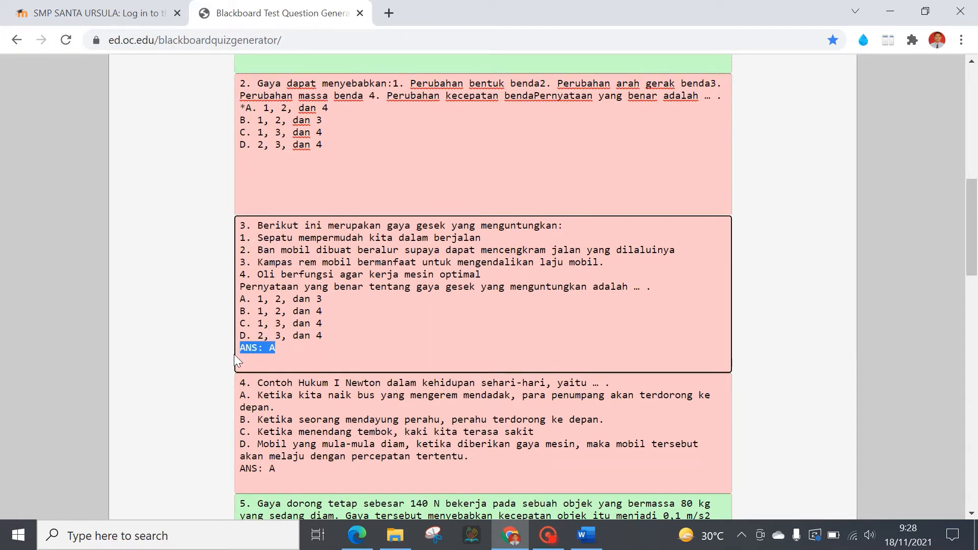
{"action": "key", "text": "BackSpace"}
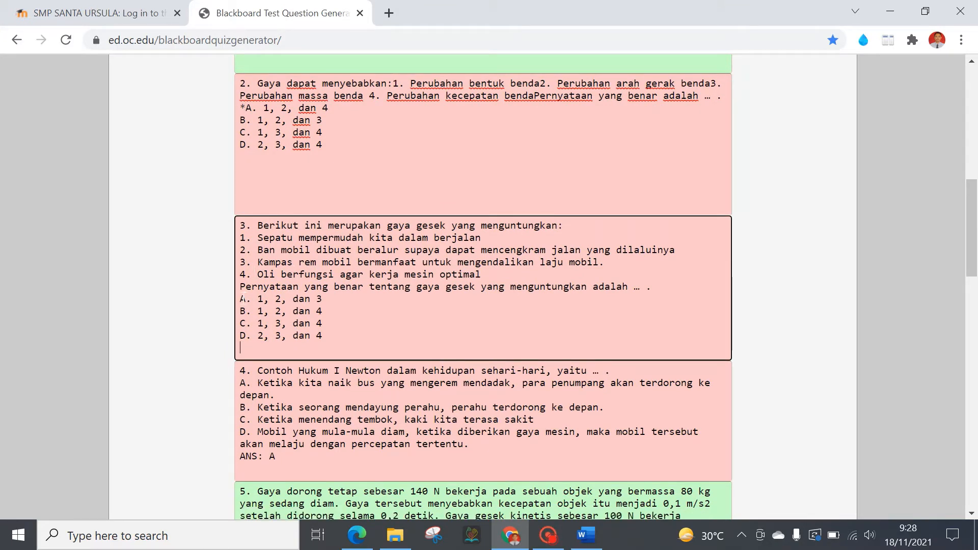
{"action": "left_click", "coordinate": [242, 298]}
{"action": "type", "text": "*"}
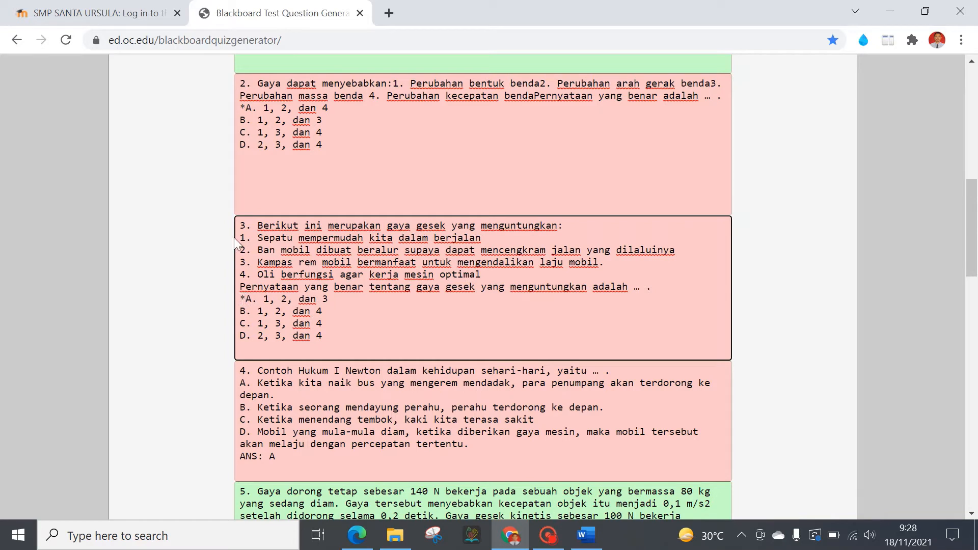
Join question 3's four numbered statements and its "Pernyataan yang benar" line onto the question's opening line
{"action": "left_click", "coordinate": [240, 238]}
{"action": "key", "text": "BackSpace"}
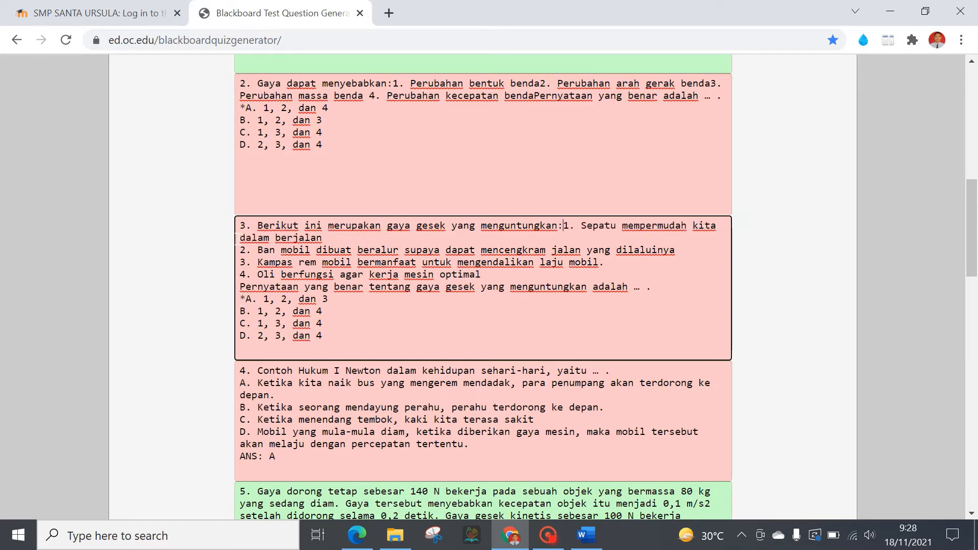
{"action": "left_click", "coordinate": [240, 249]}
{"action": "key", "text": "BackSpace"}
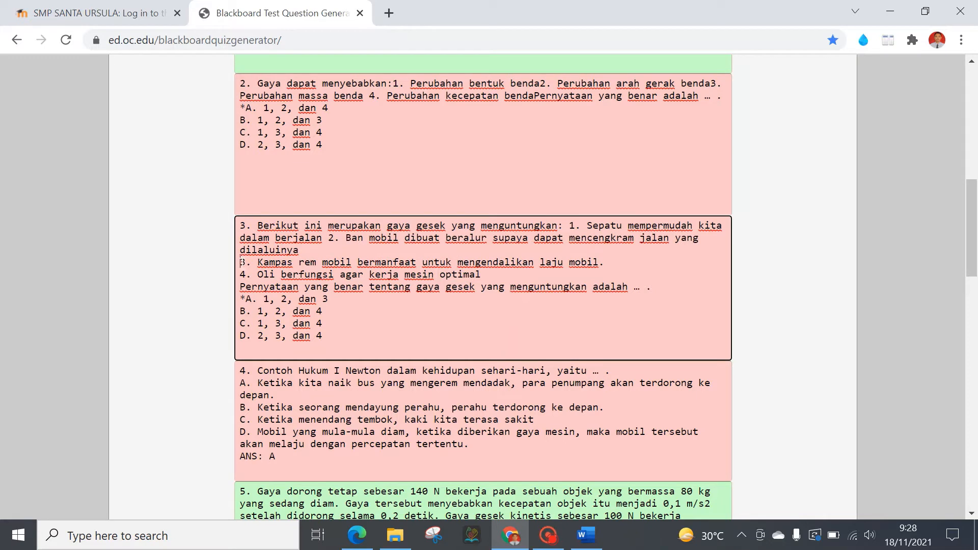
{"action": "left_click", "coordinate": [242, 262]}
{"action": "key", "text": "BackSpace"}
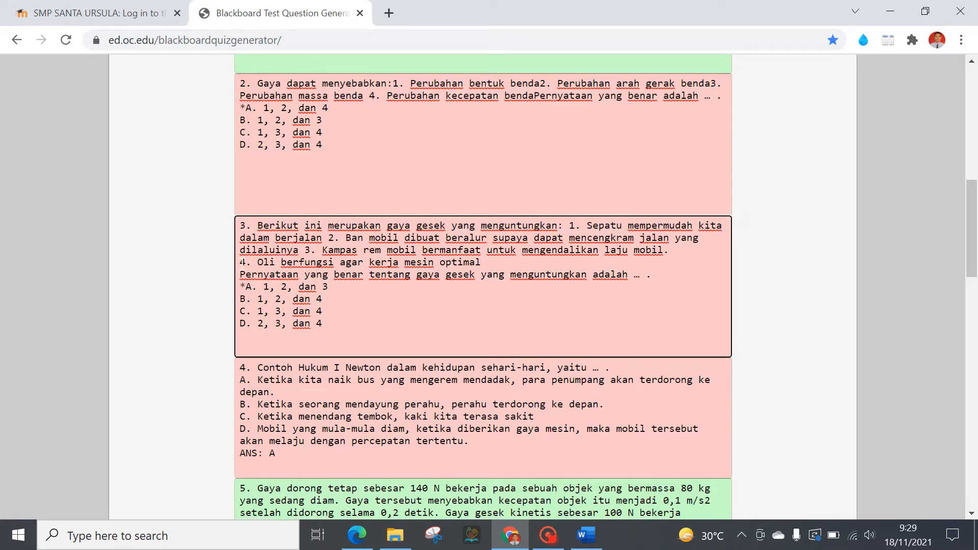
{"action": "key", "text": "BackSpace"}
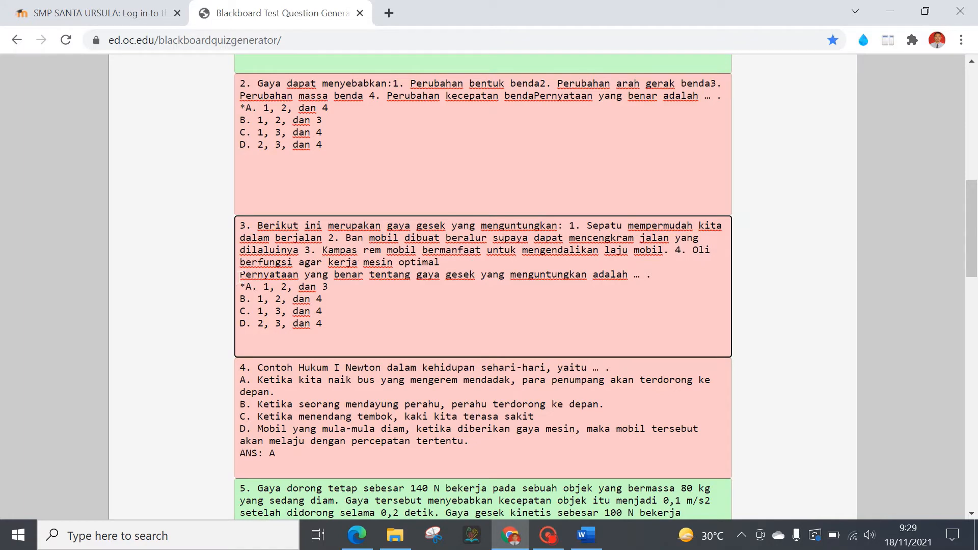
{"action": "left_click", "coordinate": [240, 274]}
{"action": "key", "text": "BackSpace"}
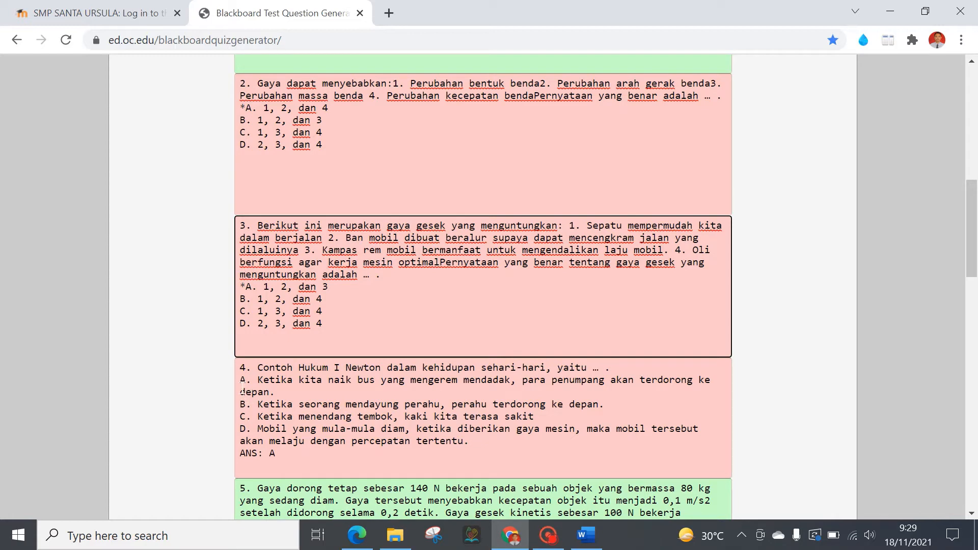
Mark question 4's option A as correct with an asterisk and delete its "ANS: A" text
{"action": "left_click", "coordinate": [240, 379]}
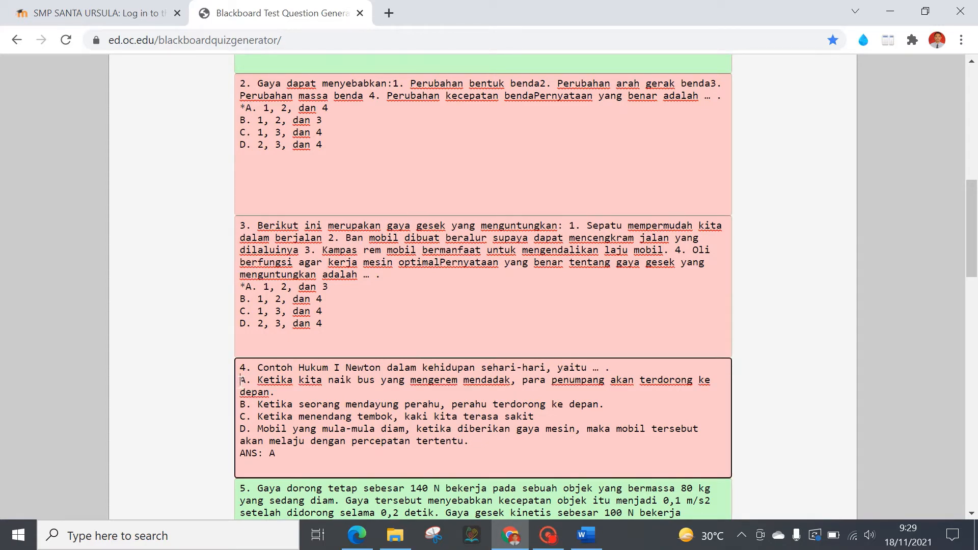
{"action": "type", "text": "*"}
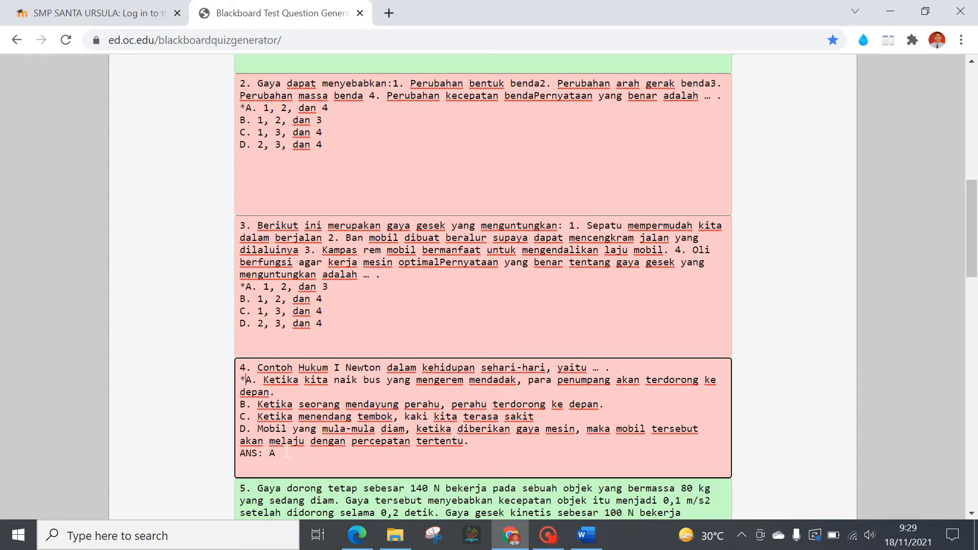
{"action": "left_click_drag", "start_coordinate": [287, 451], "coordinate": [239, 453]}
{"action": "key", "text": "BackSpace"}
{"action": "key", "text": "BackSpace"}
Move the "Berapakah percepatan objek itu selama pergerakannya?" line and its four options from the separate block to the end of question 5's text
{"action": "scroll", "coordinate": [324, 375], "scroll_direction": "down", "scroll_amount": 4}
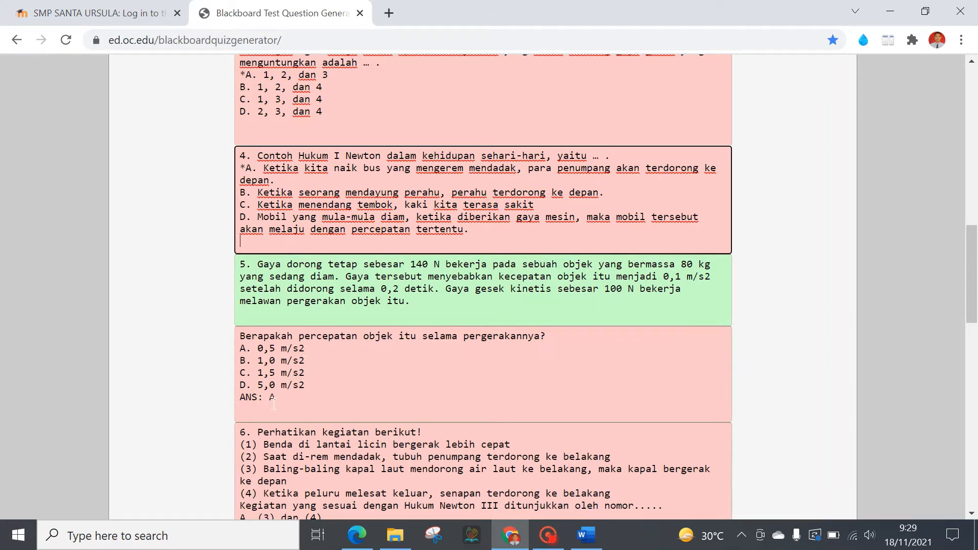
{"action": "left_click", "coordinate": [312, 388]}
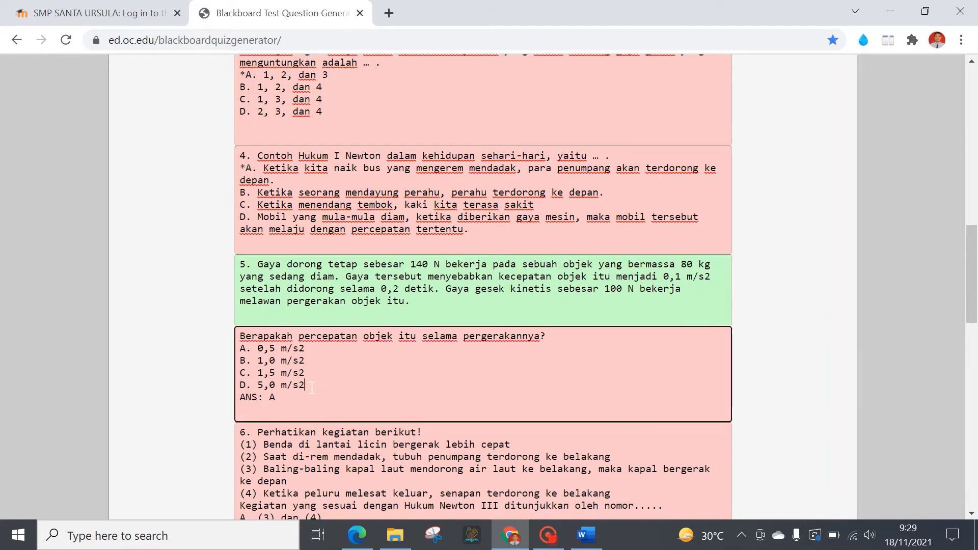
{"action": "left_click_drag", "start_coordinate": [311, 388], "coordinate": [242, 338]}
{"action": "key", "text": "ctrl+c"}
{"action": "key", "text": "BackSpace"}
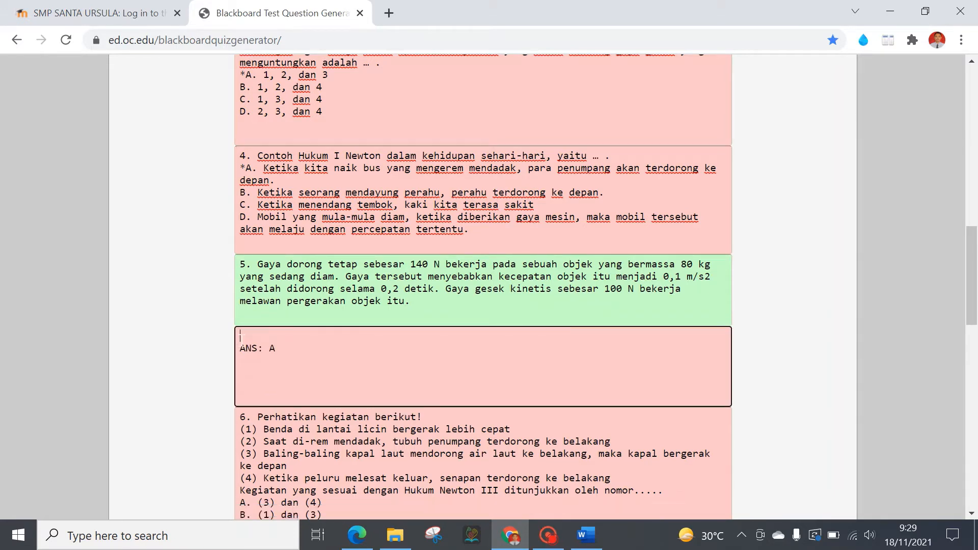
{"action": "left_click", "coordinate": [263, 314]}
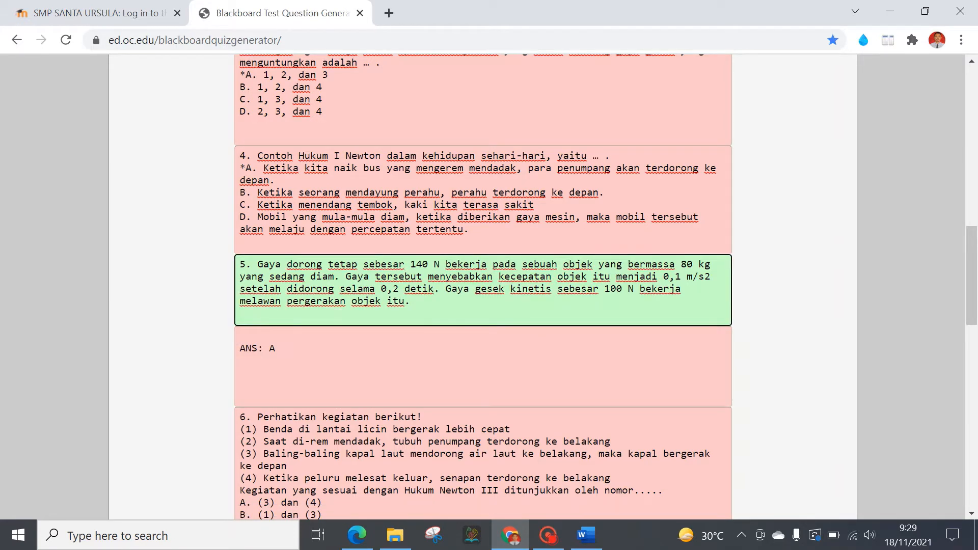
{"action": "left_click", "coordinate": [427, 307]}
{"action": "key", "text": "ctrl+v"}
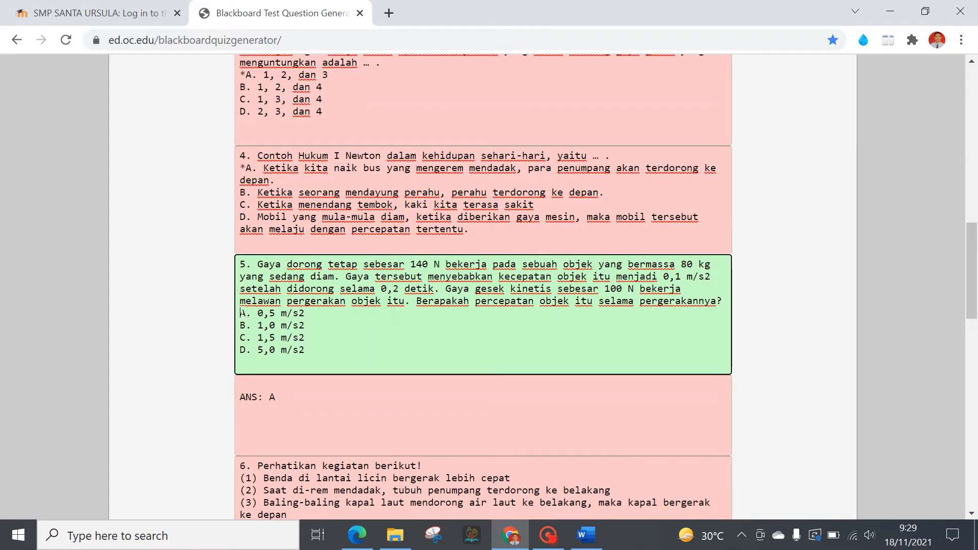
Mark question 5's option A as correct with an asterisk and delete the leftover "ANS: A" text from the block below
{"action": "type", "text": "*"}
{"action": "triple_click", "coordinate": [284, 390]}
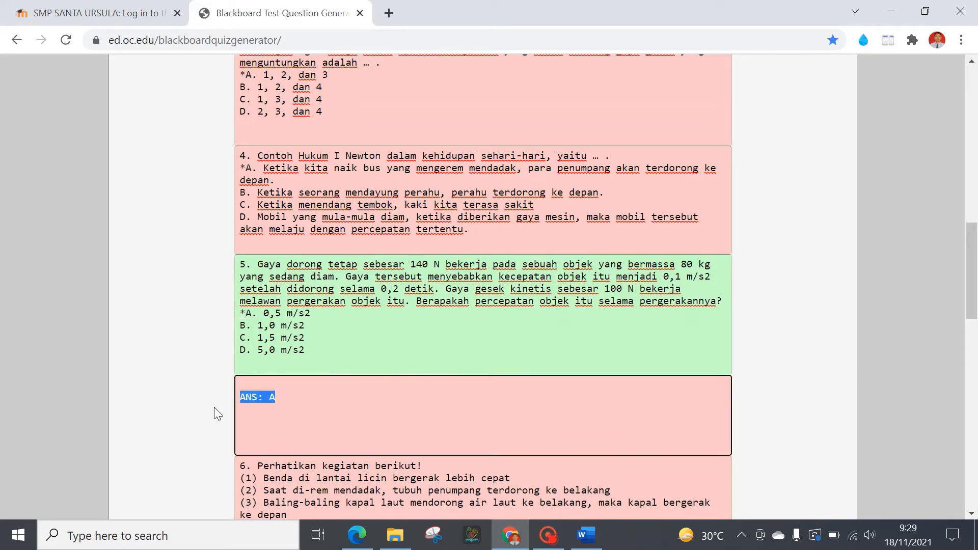
{"action": "key", "text": "BackSpace"}
Mark question 6's option A, "(3) dan (4)", as correct with an asterisk
{"action": "scroll", "coordinate": [231, 402], "scroll_direction": "down", "scroll_amount": 5}
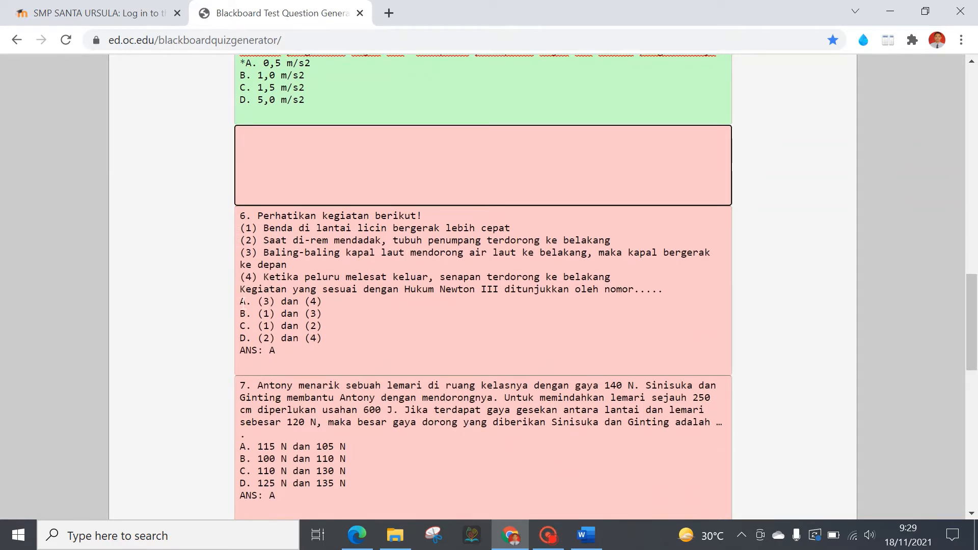
{"action": "left_click", "coordinate": [243, 301]}
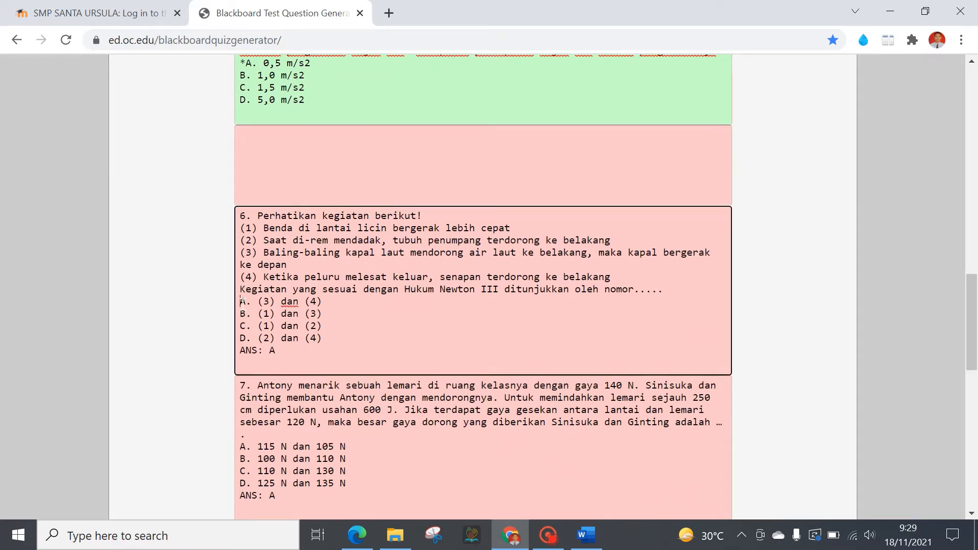
{"action": "type", "text": "*"}
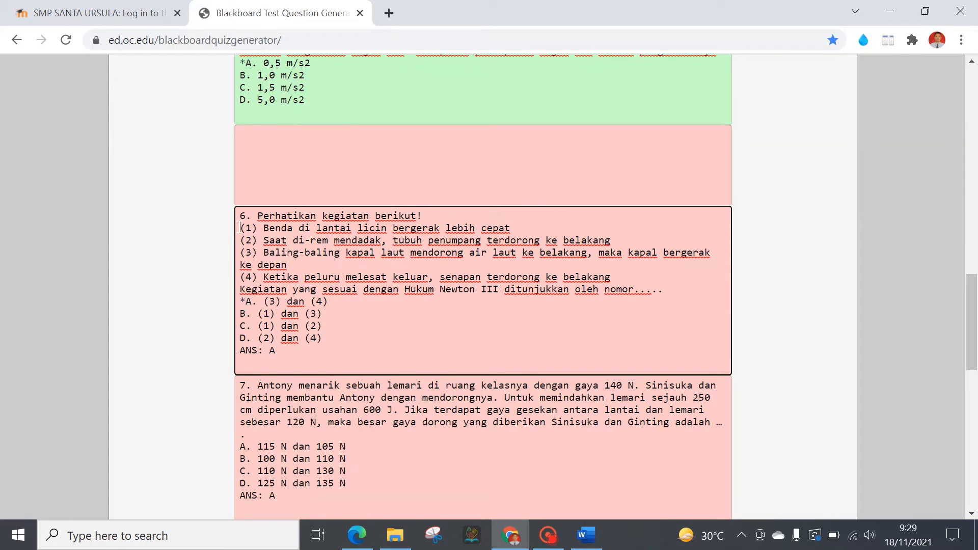
Join question 6's four statements and its "Kegiatan yang sesuai" line onto the opening line, and delete the "ANS: A" text
{"action": "key", "text": "BackSpace"}
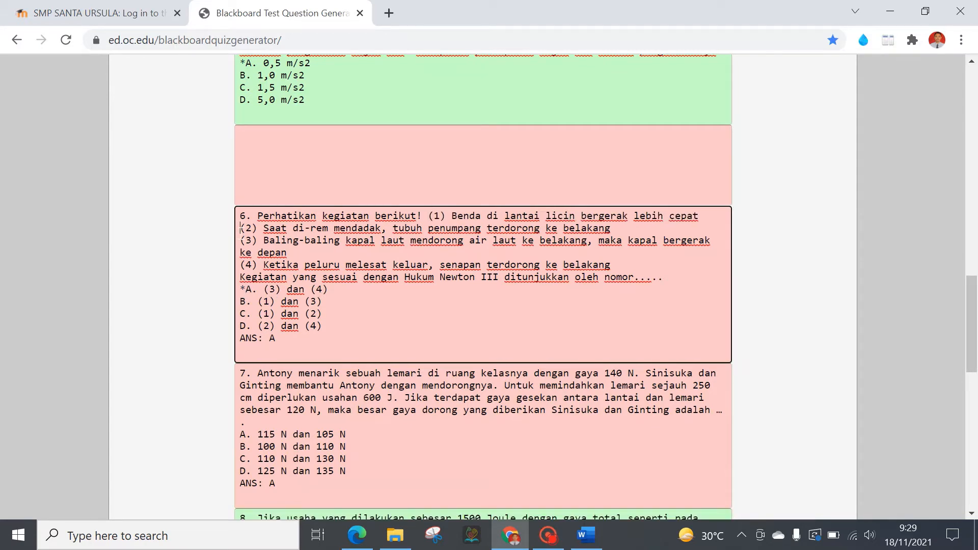
{"action": "left_click", "coordinate": [241, 227]}
{"action": "key", "text": "BackSpace"}
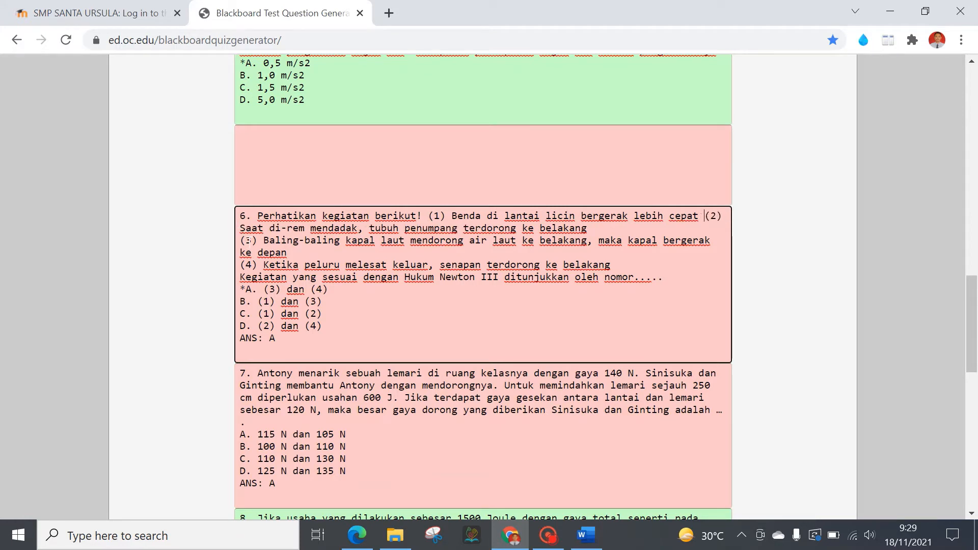
{"action": "left_click", "coordinate": [242, 240]}
{"action": "key", "text": "BackSpace"}
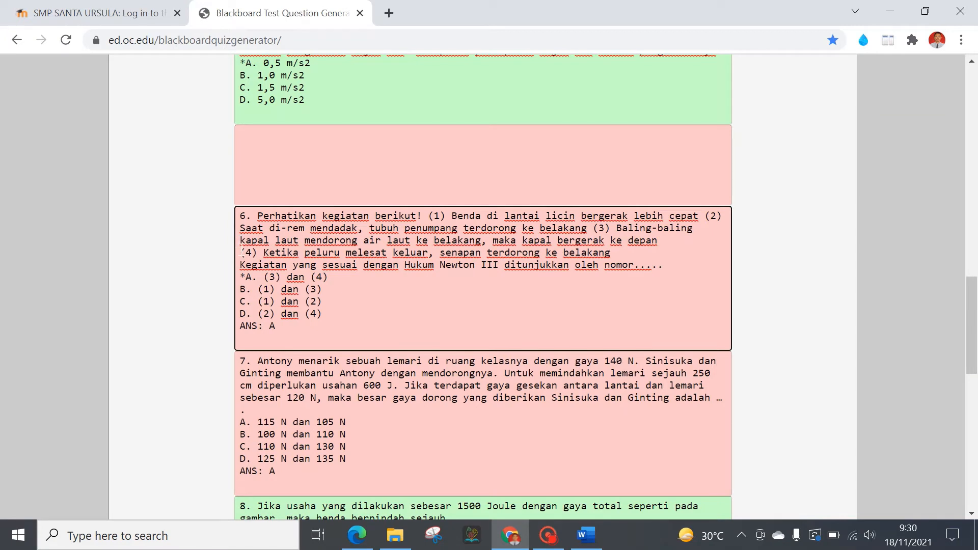
{"action": "left_click", "coordinate": [241, 252]}
{"action": "key", "text": "BackSpace"}
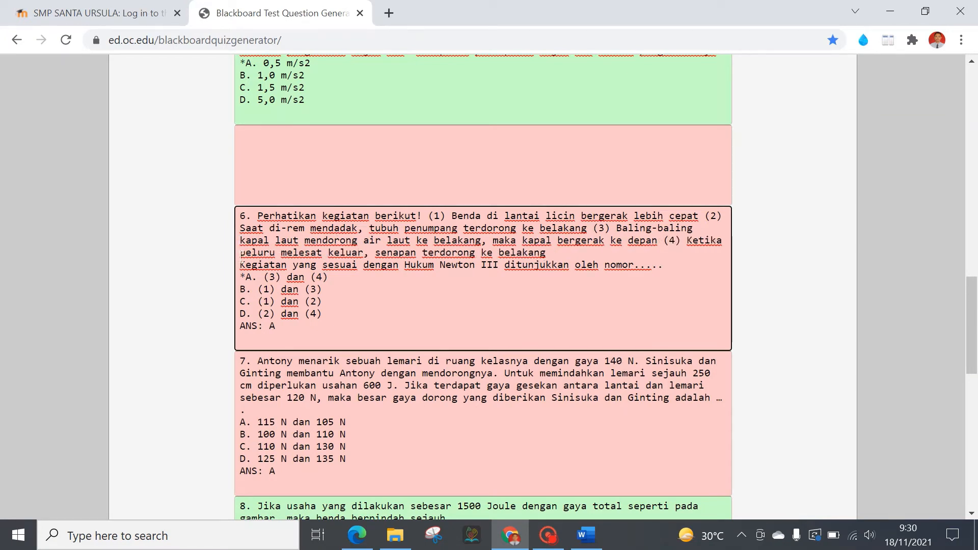
{"action": "key", "text": "BackSpace"}
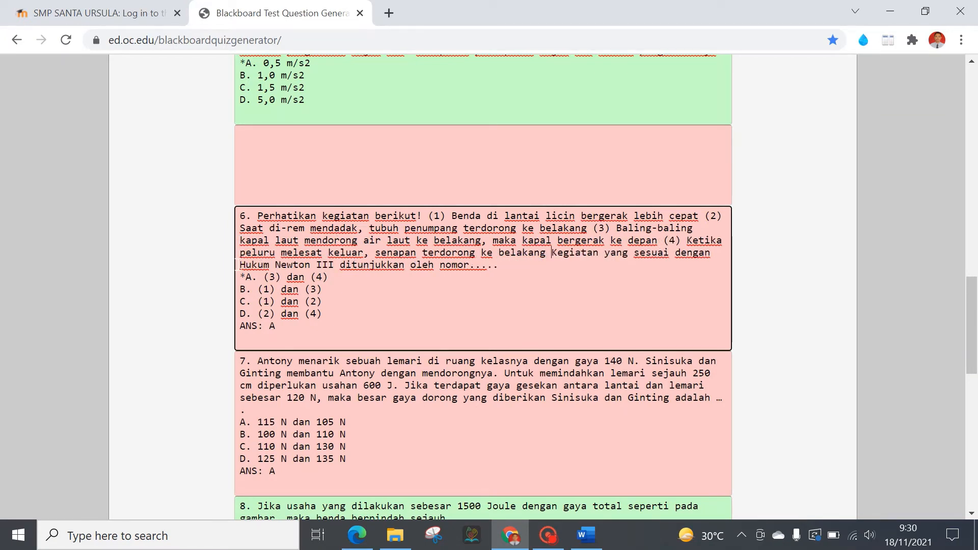
{"action": "left_click_drag", "start_coordinate": [295, 335], "coordinate": [228, 338]}
{"action": "key", "text": "BackSpace"}
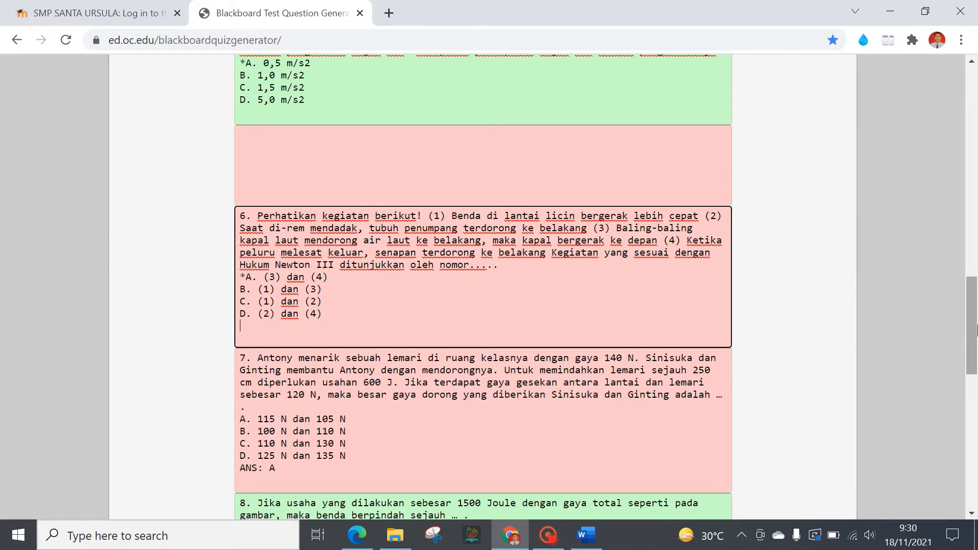
Mark question 7's option A as correct with an asterisk and delete its "ANS: A" text
{"action": "left_click_drag", "start_coordinate": [975, 329], "coordinate": [975, 341]}
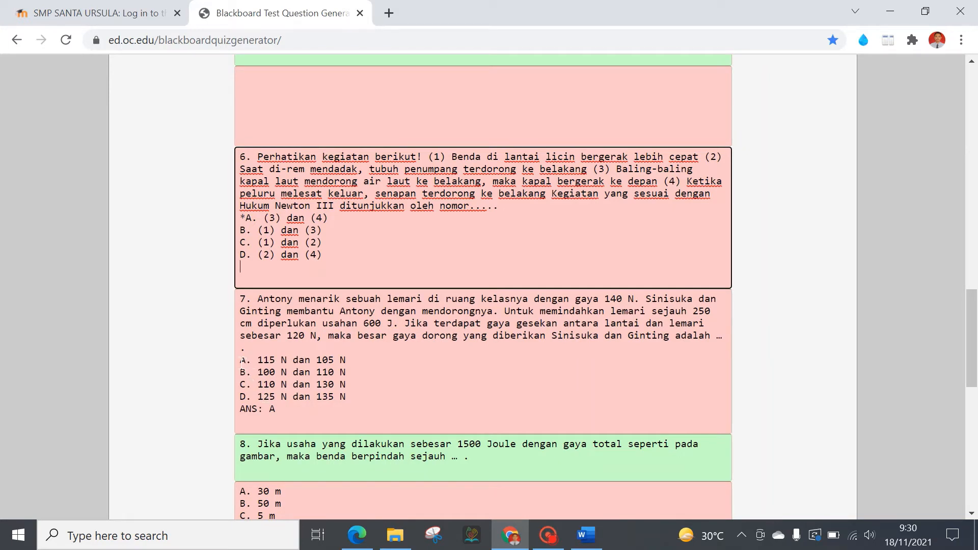
{"action": "left_click", "coordinate": [242, 361]}
{"action": "type", "text": "*"}
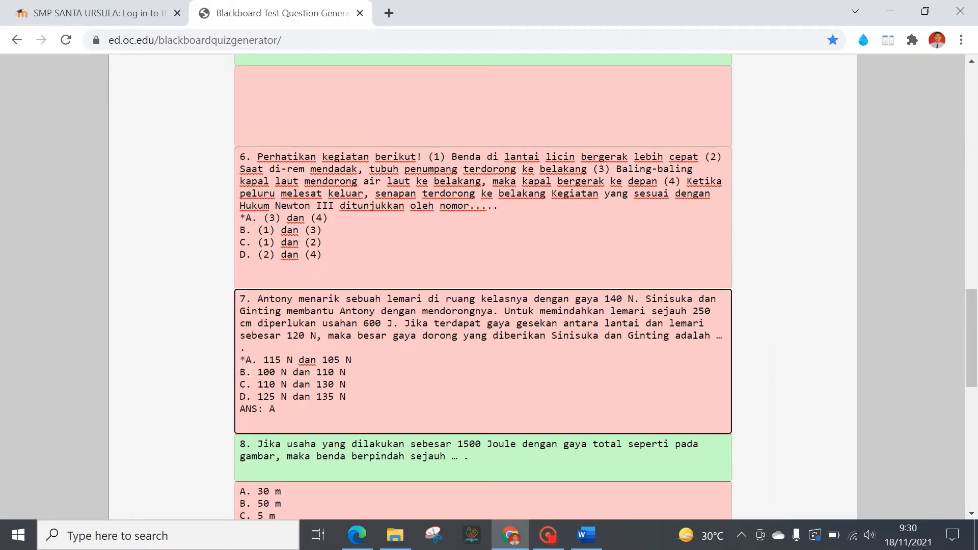
{"action": "left_click", "coordinate": [282, 407]}
{"action": "key", "text": "BackSpace"}
{"action": "key", "text": "BackSpace"}
{"action": "key", "text": "BackSpace"}
{"action": "key", "text": "BackSpace"}
{"action": "key", "text": "BackSpace"}
{"action": "key", "text": "BackSpace"}
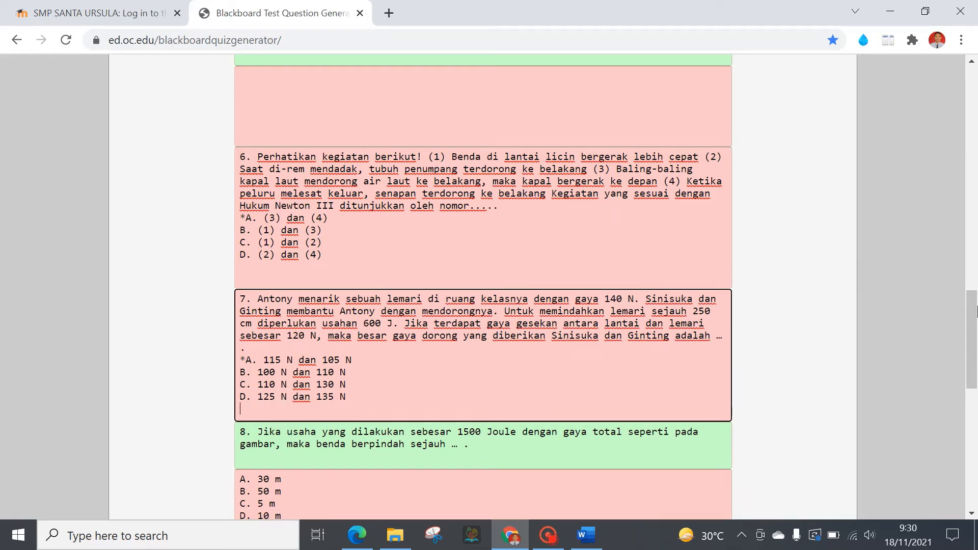
Move the four options and "ANS: A" line from the separate block to a new line under question 8's text
{"action": "scroll", "coordinate": [976, 326], "scroll_direction": "down", "scroll_amount": 1}
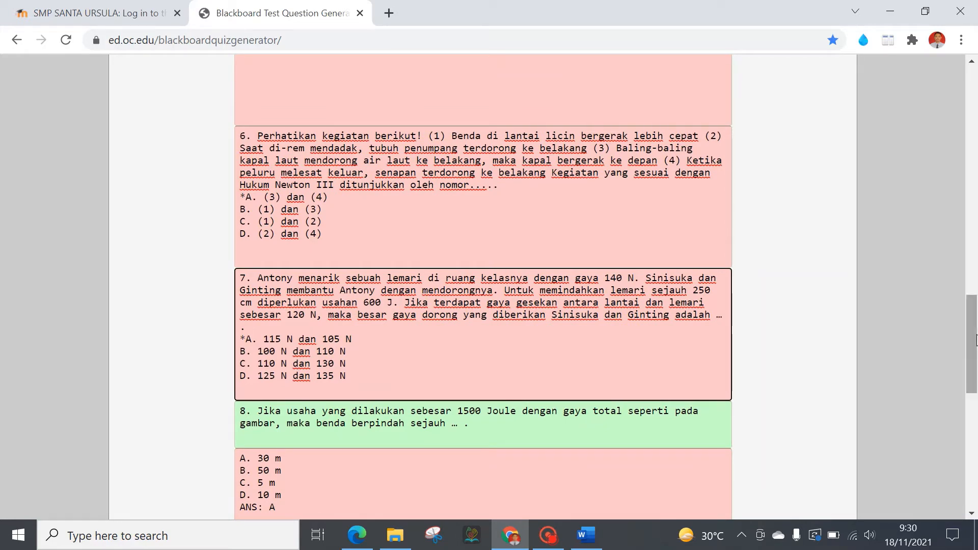
{"action": "left_click_drag", "start_coordinate": [976, 339], "coordinate": [976, 361]}
{"action": "left_click_drag", "start_coordinate": [402, 397], "coordinate": [233, 352]}
{"action": "key", "text": "ctrl+c"}
{"action": "key", "text": "Delete"}
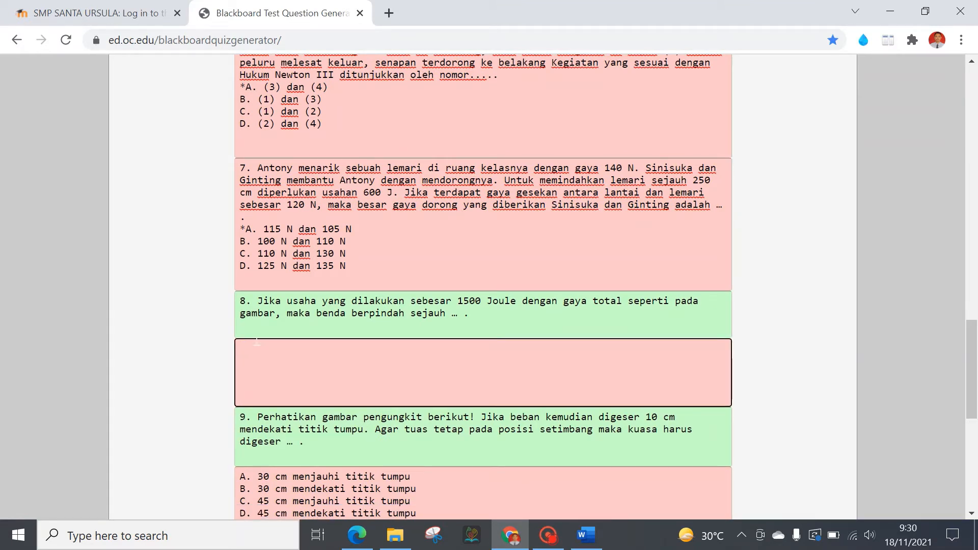
{"action": "left_click", "coordinate": [489, 324]}
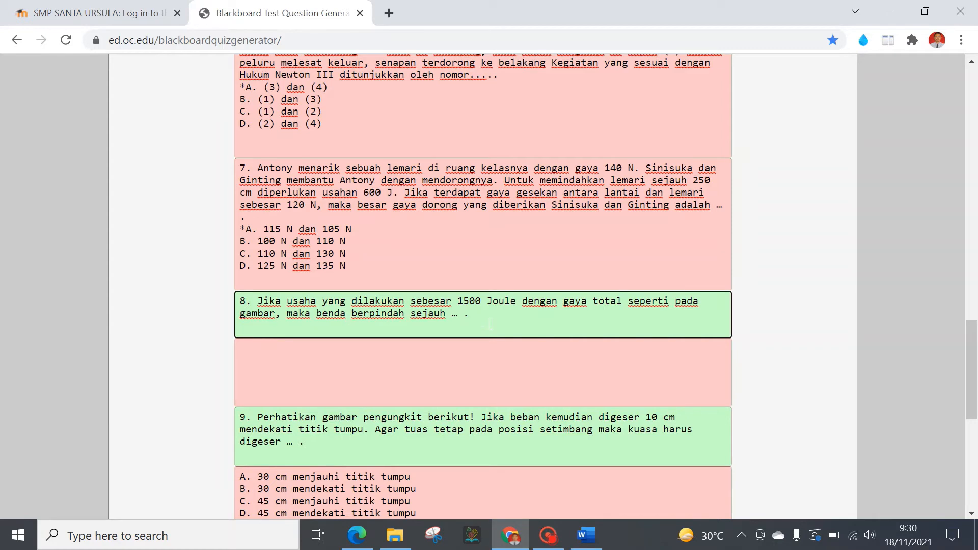
{"action": "key", "text": "Return"}
{"action": "key", "text": "ctrl+v"}
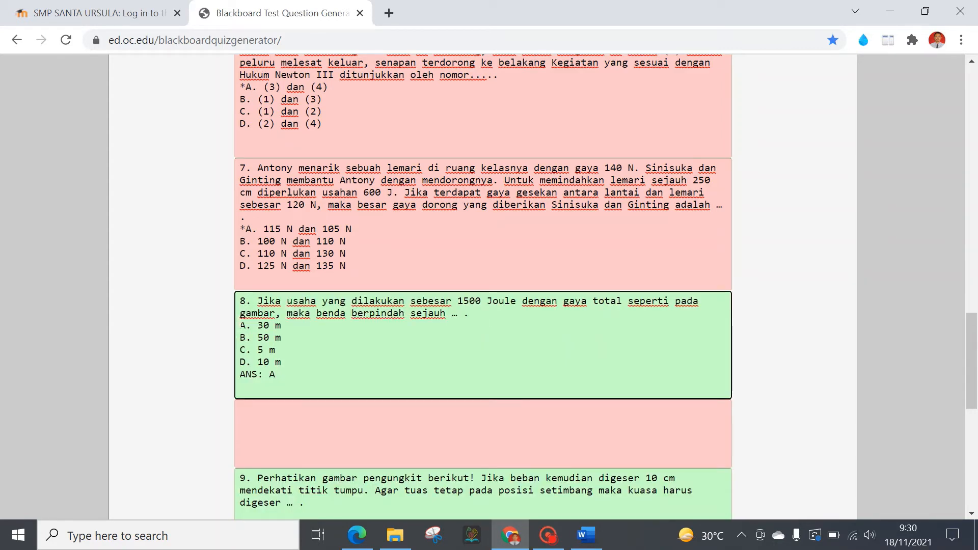
Mark question 8's option A, "30 m", as correct with an asterisk and delete its "ANS: A" text
{"action": "left_click", "coordinate": [240, 321]}
{"action": "type", "text": "*"}
{"action": "left_click_drag", "start_coordinate": [278, 375], "coordinate": [235, 376]}
{"action": "key", "text": "BackSpace"}
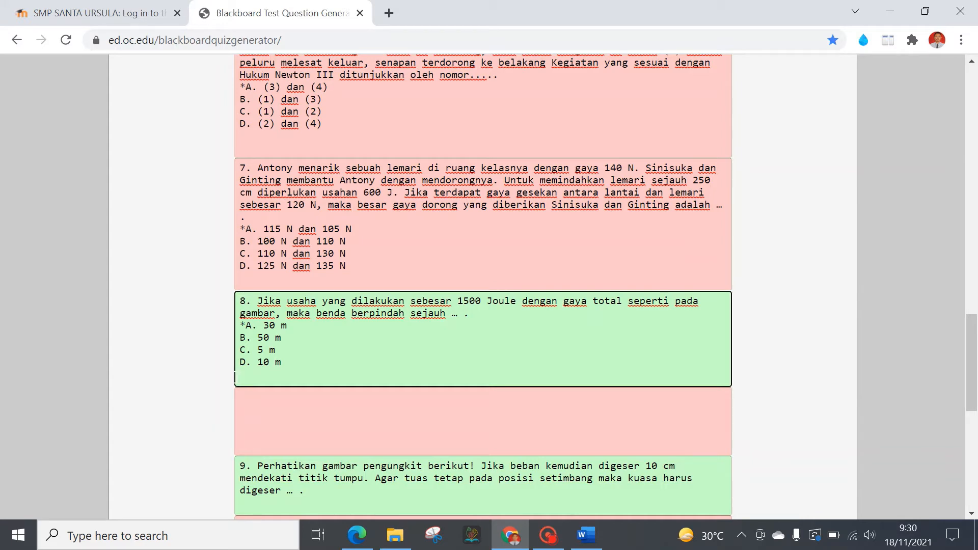
{"action": "left_click", "coordinate": [271, 417]}
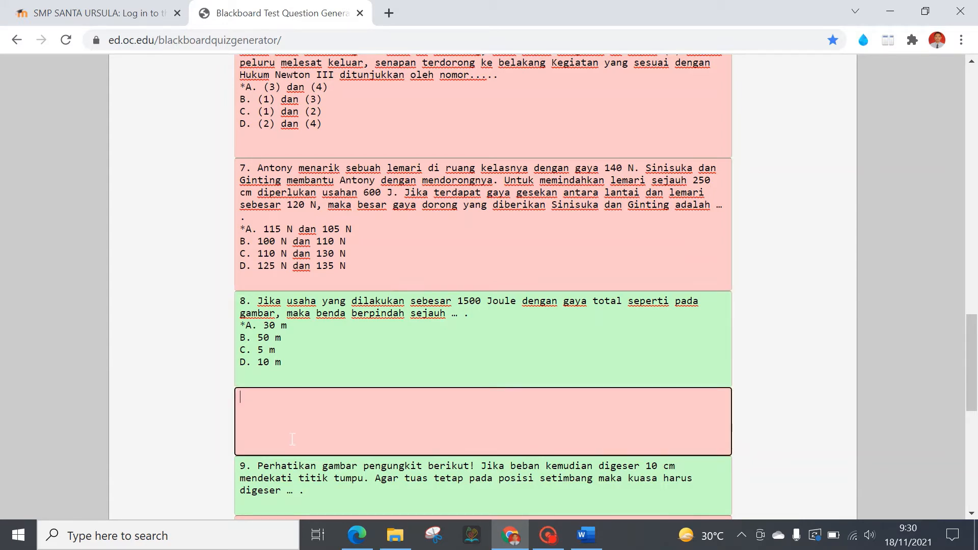
Move the four options and "ANS: B" line from the separate block to a new line under question 9's text
{"action": "scroll", "coordinate": [976, 390], "scroll_direction": "down", "scroll_amount": 3}
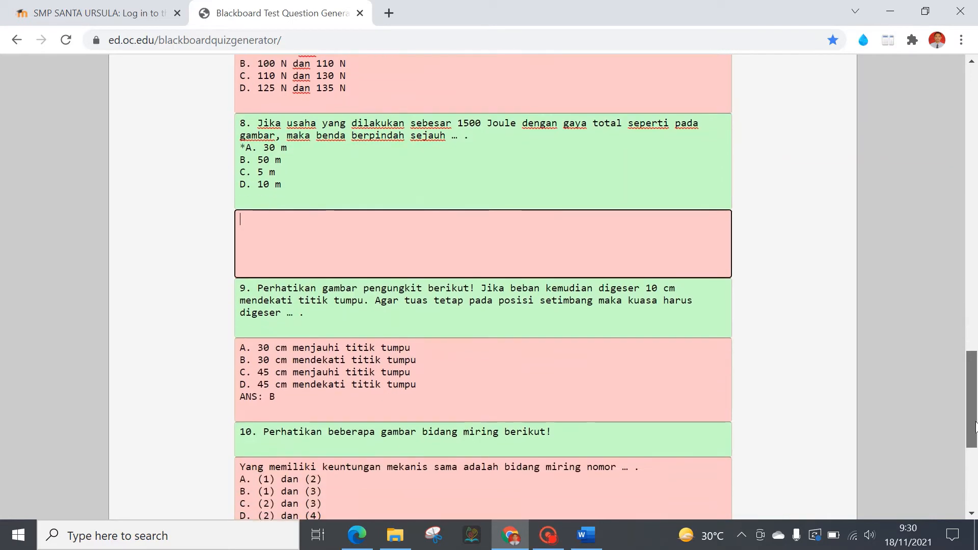
{"action": "left_click", "coordinate": [299, 405]}
{"action": "left_click_drag", "start_coordinate": [298, 404], "coordinate": [232, 347]}
{"action": "key", "text": "ctrl+c"}
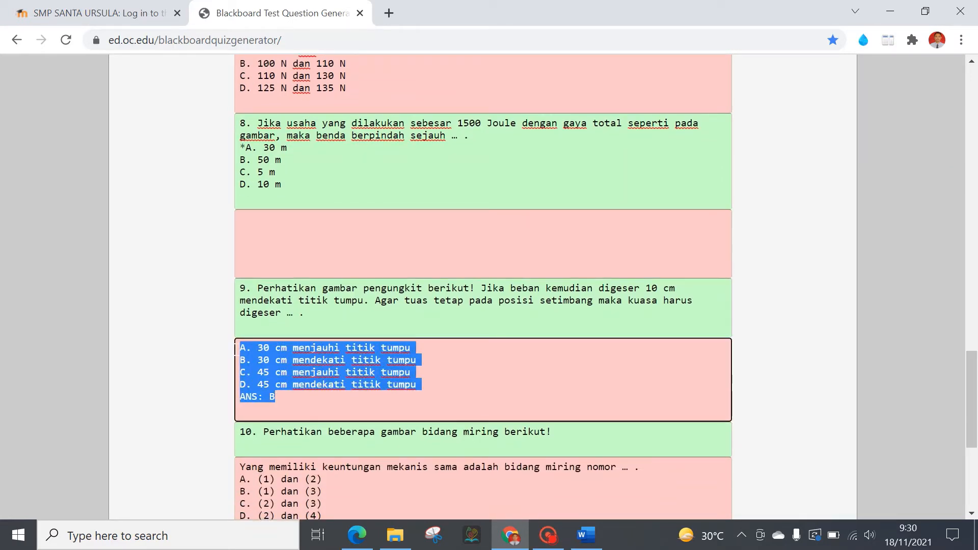
{"action": "key", "text": "Delete"}
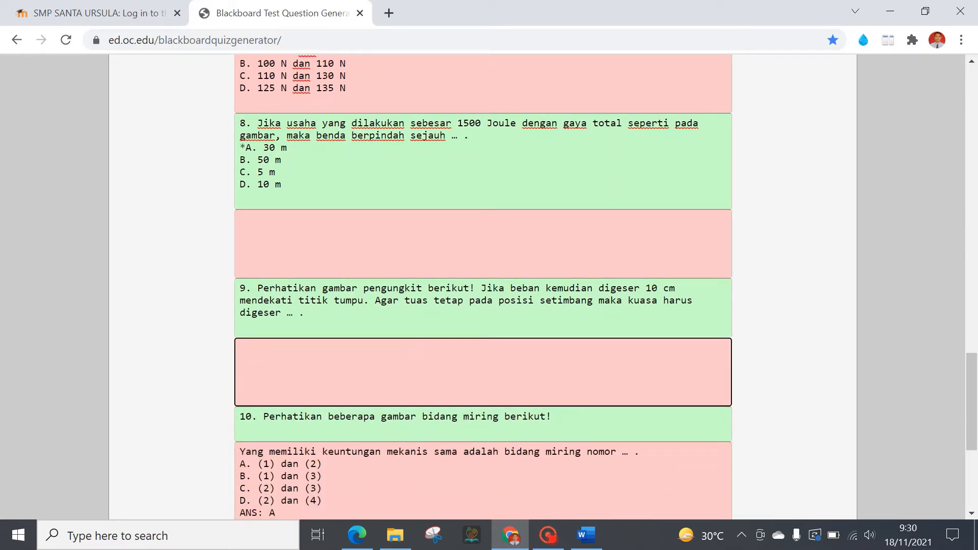
{"action": "left_click", "coordinate": [329, 309]}
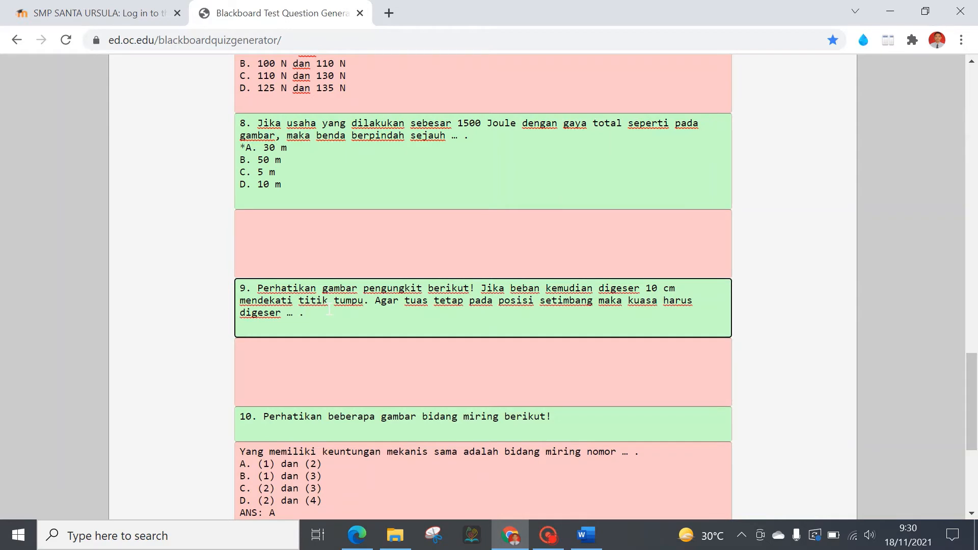
{"action": "key", "text": "ctrl+v"}
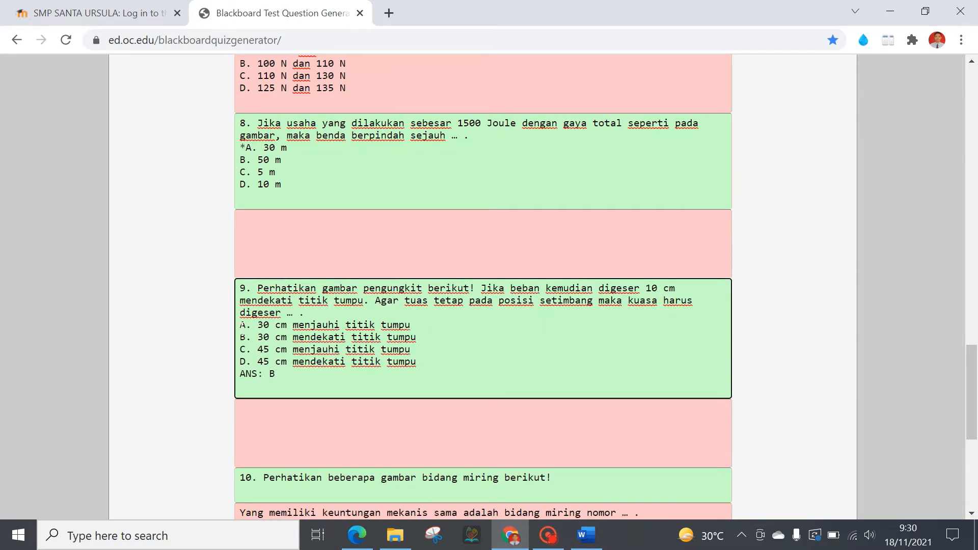
Mark question 9's option B, "30 cm mendekati titik tumpu", as correct with an asterisk and delete its "ANS: B" text
{"action": "left_click", "coordinate": [241, 336]}
{"action": "type", "text": "*"}
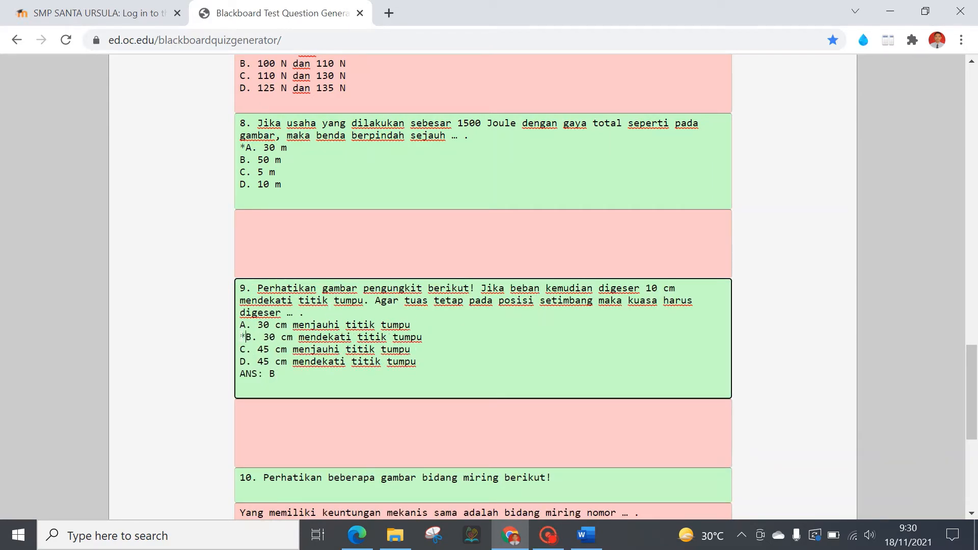
{"action": "left_click_drag", "start_coordinate": [282, 376], "coordinate": [231, 388]}
{"action": "key", "text": "BackSpace"}
{"action": "key", "text": "BackSpace"}
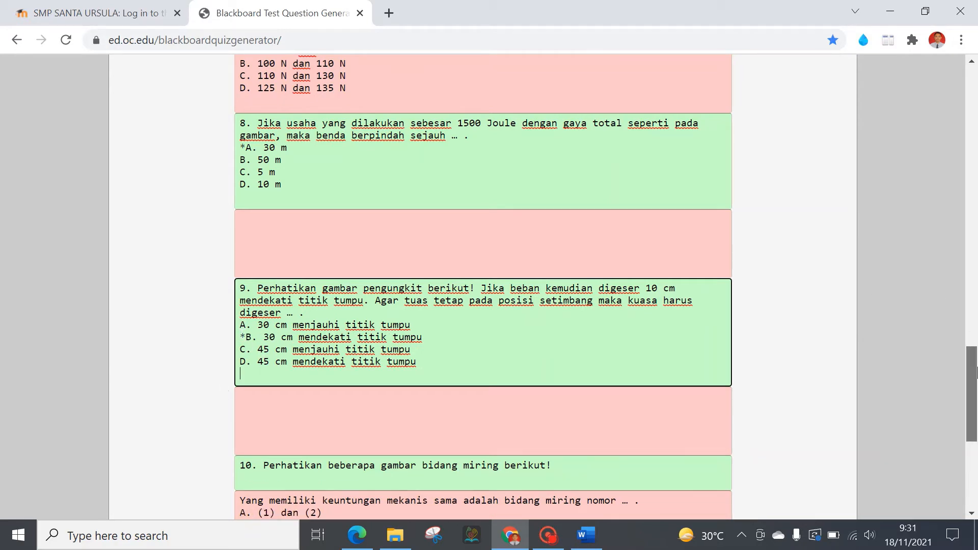
Delete the "ANS: A" text from the separate block below question 10
{"action": "scroll", "coordinate": [972, 356], "scroll_direction": "down", "scroll_amount": 3}
{"action": "left_click", "coordinate": [297, 429]}
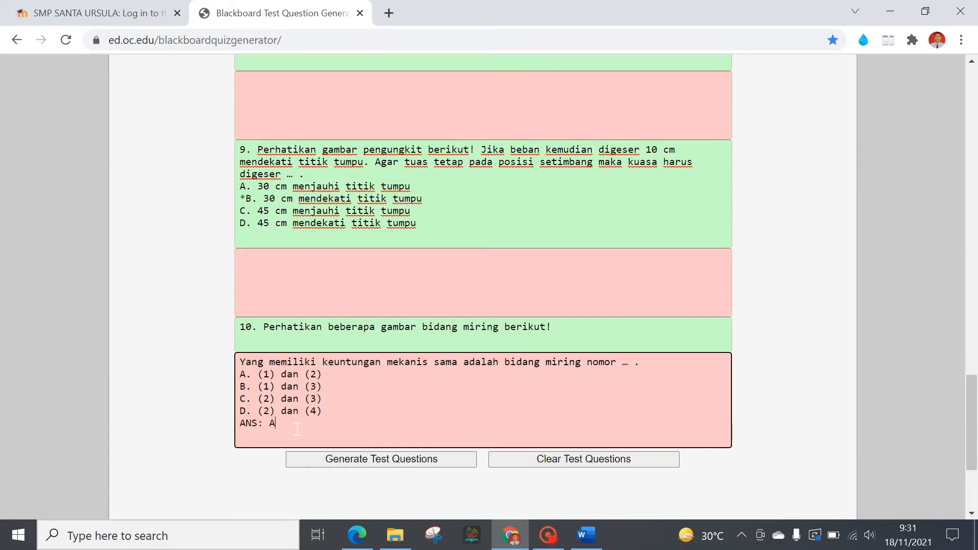
{"action": "key", "text": "BackSpace"}
{"action": "key", "text": "BackSpace"}
{"action": "key", "text": "BackSpace"}
{"action": "key", "text": "BackSpace"}
Move the "Yang memiliki keuntungan mekanis" line and its options onto question 10's text, and mark option A as correct with an asterisk
{"action": "left_click_drag", "start_coordinate": [323, 412], "coordinate": [239, 357]}
{"action": "key", "text": "ctrl+x"}
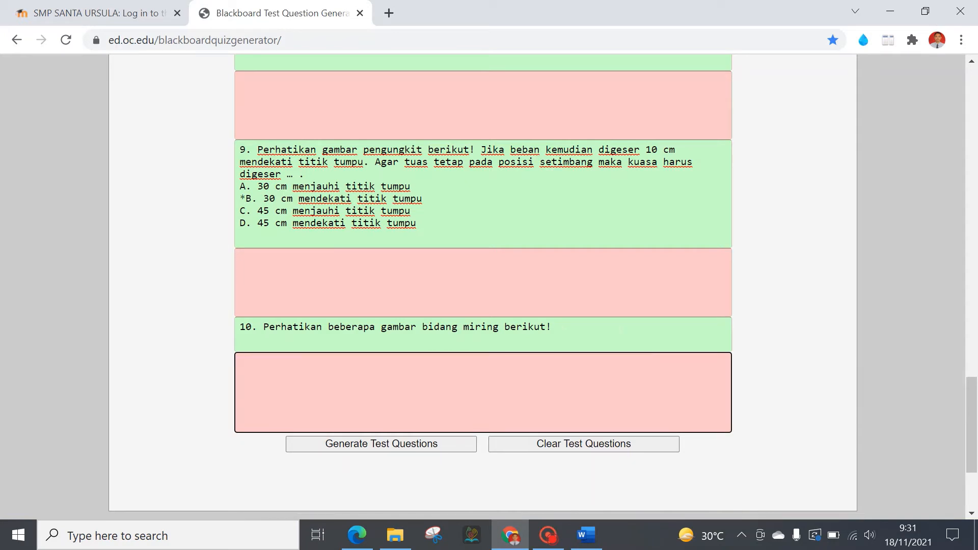
{"action": "left_click", "coordinate": [611, 329]}
{"action": "key", "text": "ctrl+v"}
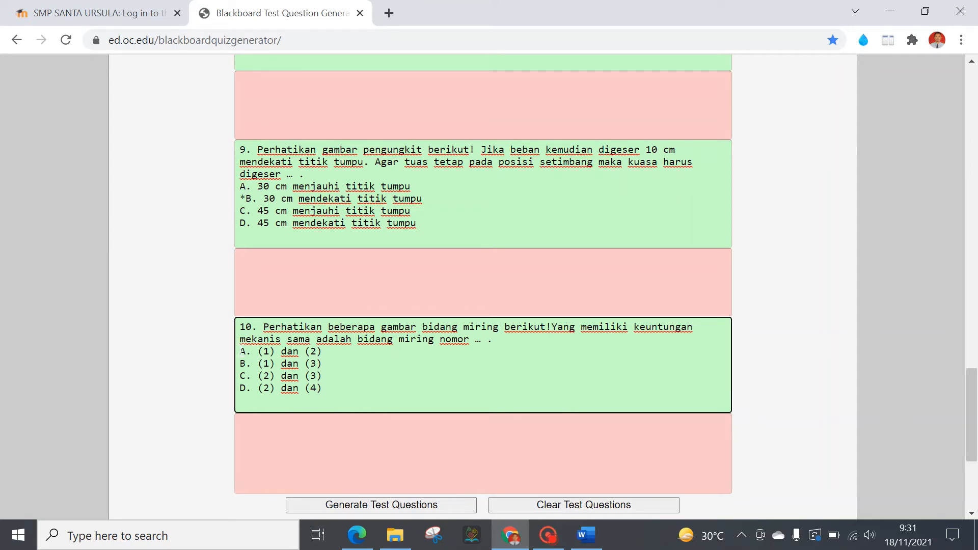
{"action": "left_click", "coordinate": [240, 351]}
{"action": "type", "text": "*"}
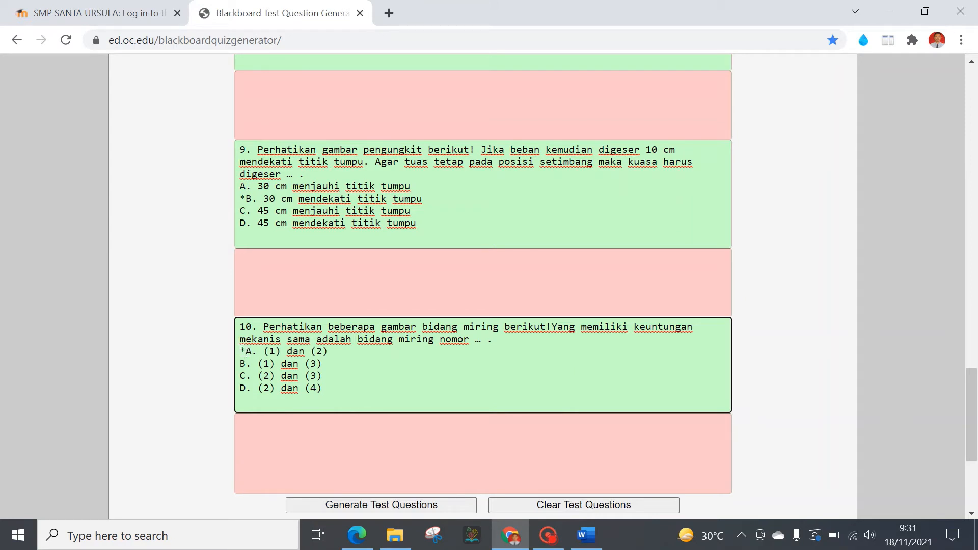
Generate the test questions and download them as both a test questions file and a question pool
{"action": "left_click", "coordinate": [400, 505]}
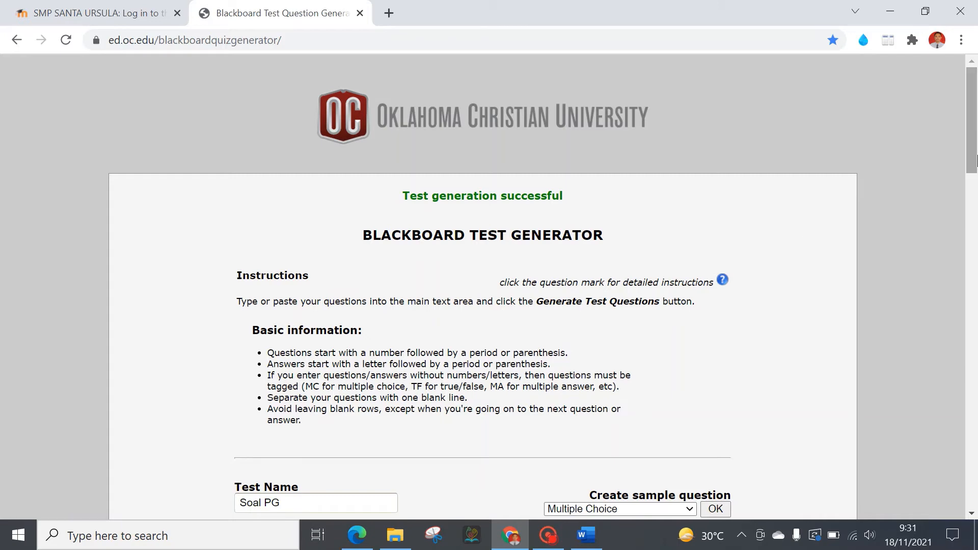
{"action": "left_click_drag", "start_coordinate": [975, 168], "coordinate": [973, 256]}
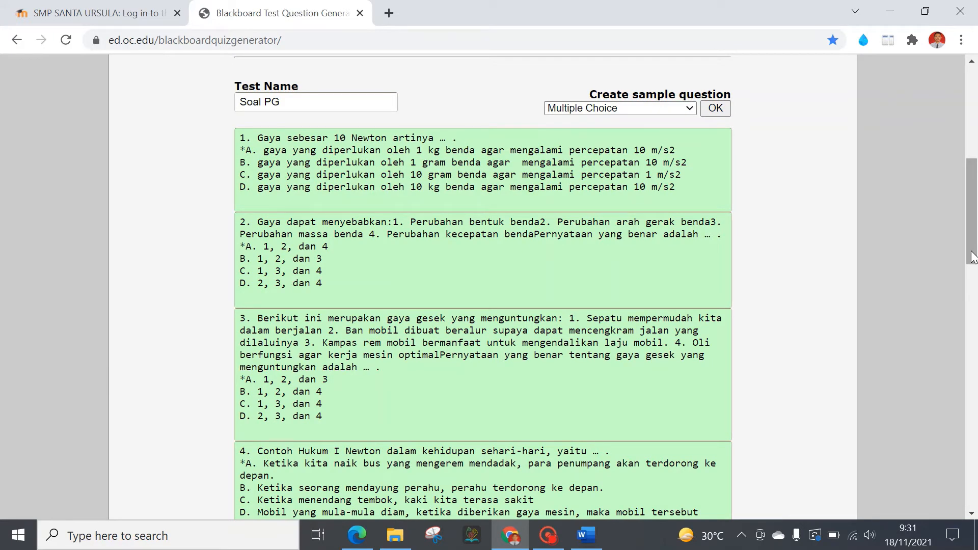
{"action": "left_click_drag", "start_coordinate": [973, 258], "coordinate": [975, 303]}
{"action": "left_click_drag", "start_coordinate": [973, 333], "coordinate": [970, 475]}
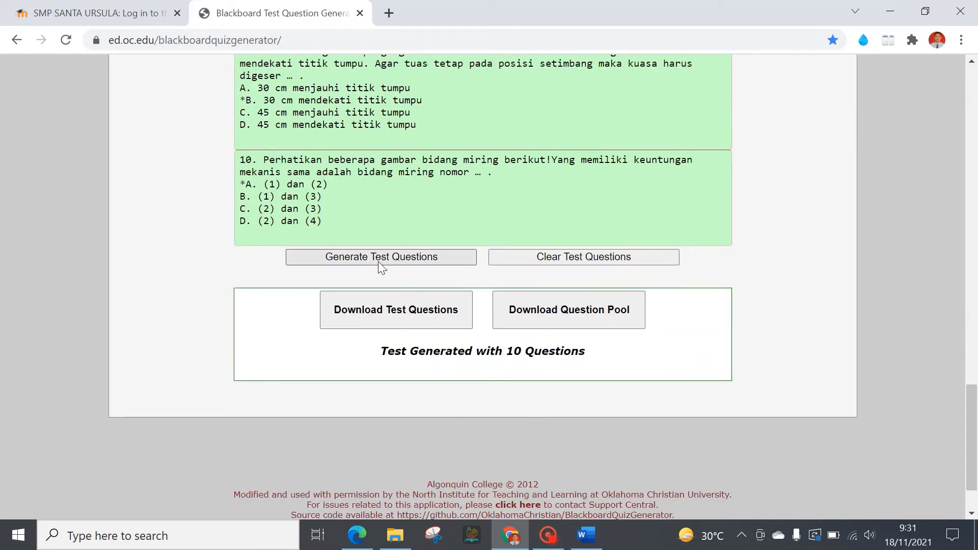
{"action": "left_click", "coordinate": [551, 314]}
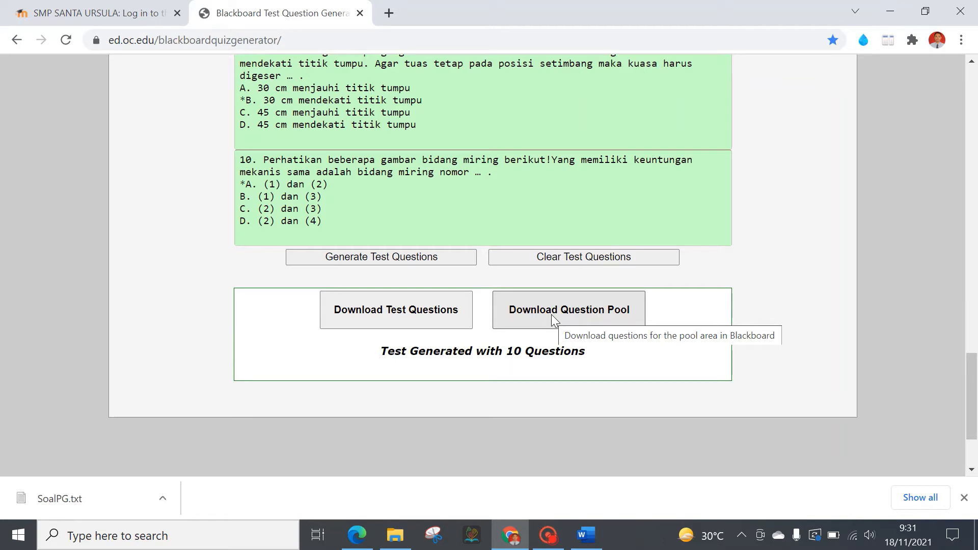
{"action": "left_click", "coordinate": [551, 313]}
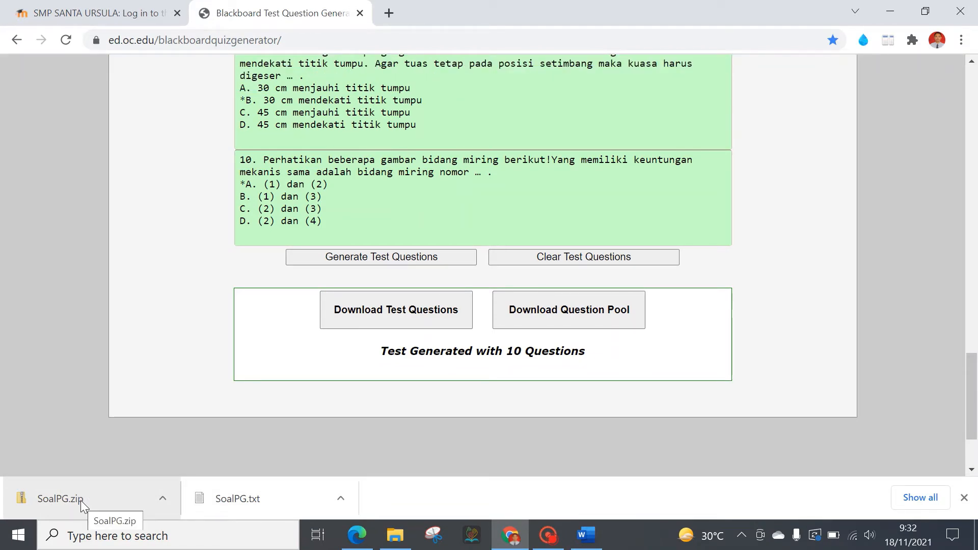
Switch to the SMP SANTA URSULA Moodle site and log in with the saved username and password
{"action": "left_click", "coordinate": [98, 14]}
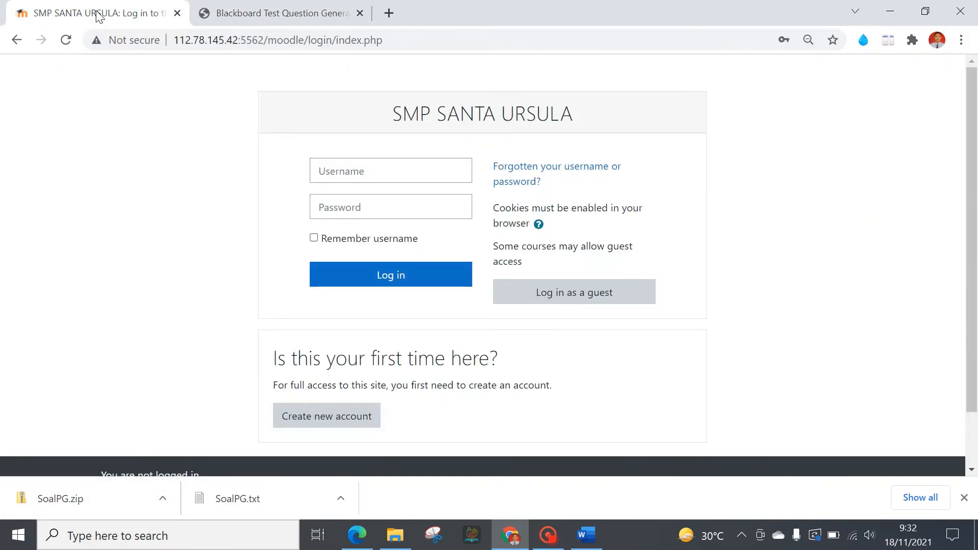
{"action": "left_click", "coordinate": [357, 171]}
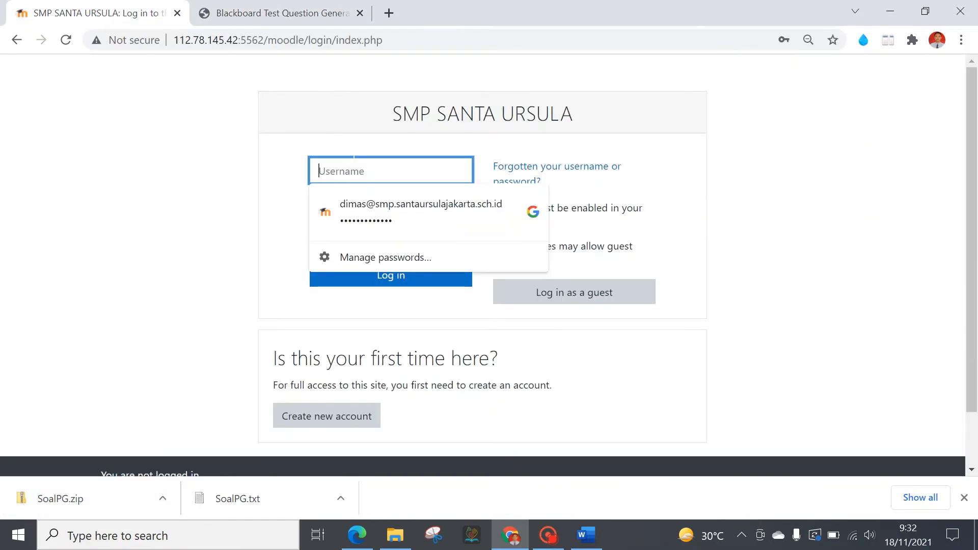
{"action": "left_click", "coordinate": [390, 213]}
{"action": "left_click", "coordinate": [395, 273]}
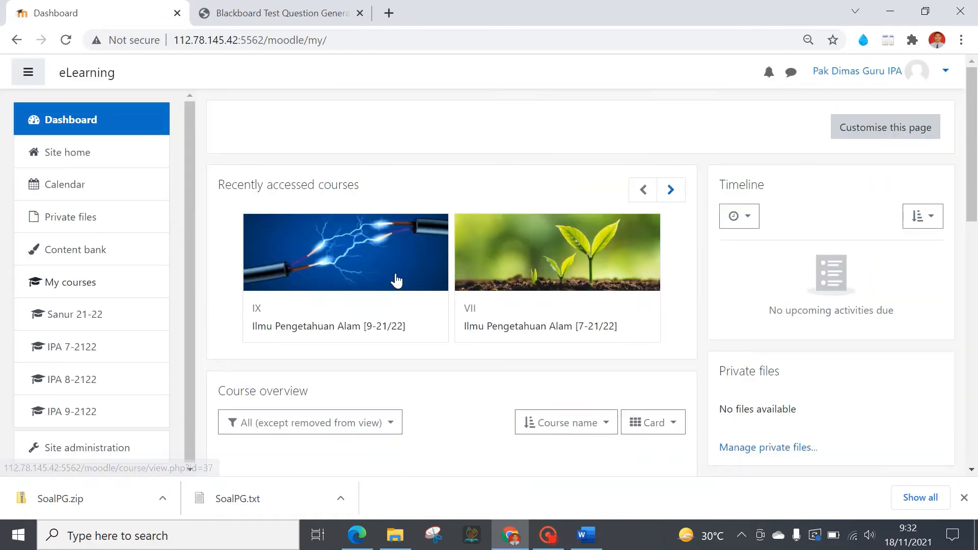
Open the IPA 8-2122 course from the Moodle dashboard
{"action": "scroll", "coordinate": [976, 177], "scroll_direction": "down", "scroll_amount": 5}
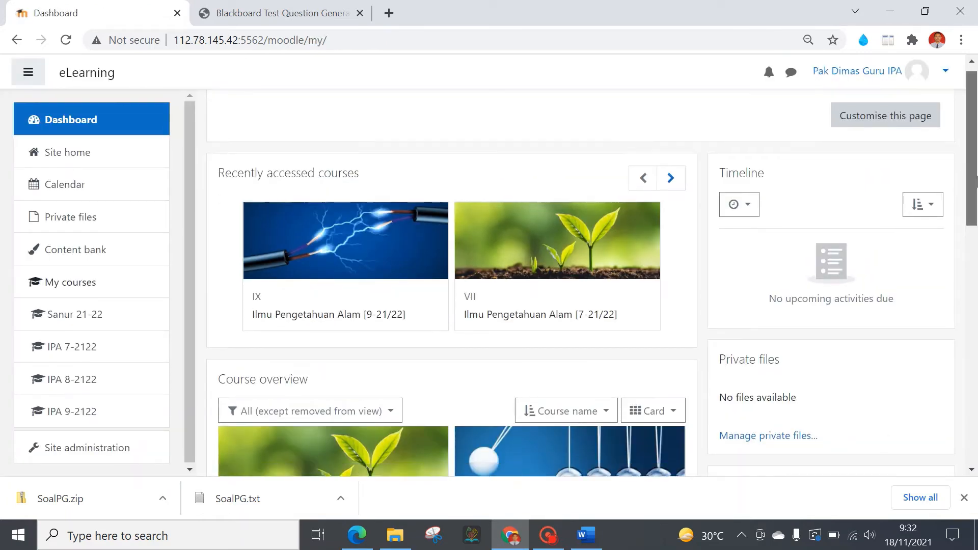
{"action": "scroll", "coordinate": [976, 190], "scroll_direction": "up", "scroll_amount": 4}
{"action": "scroll", "coordinate": [976, 190], "scroll_direction": "up", "scroll_amount": 2}
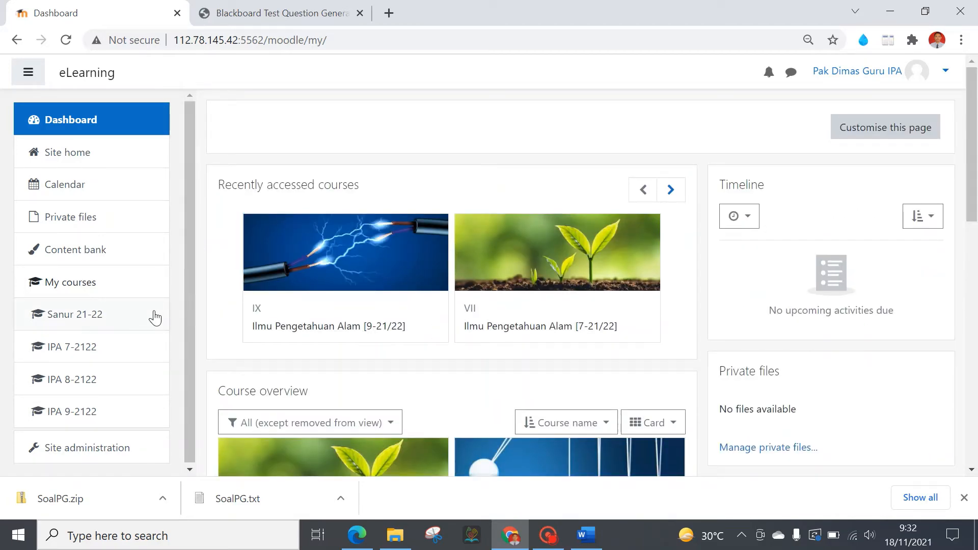
{"action": "left_click", "coordinate": [95, 384]}
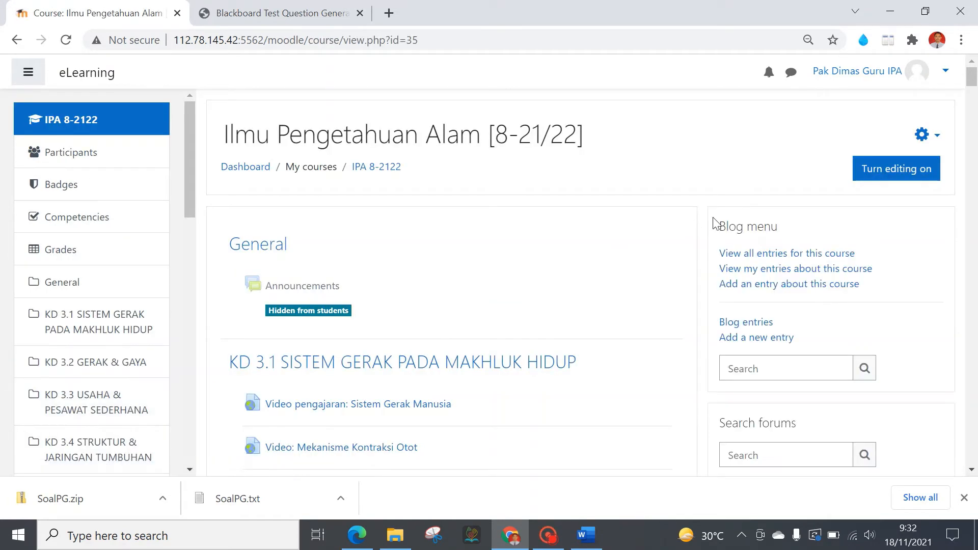
Open the question bank's Import page from the full course administration of the IPA 8-2122 course
{"action": "left_click", "coordinate": [936, 137]}
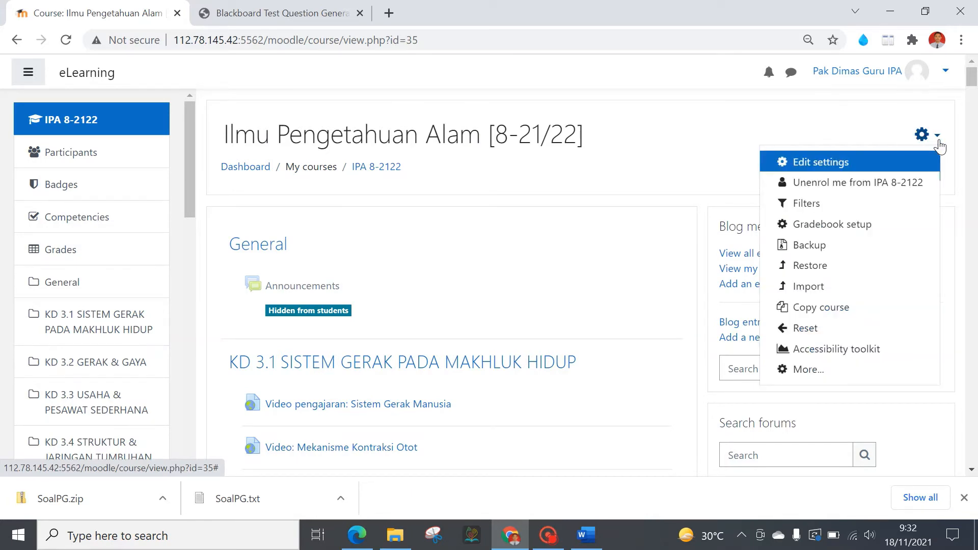
{"action": "left_click", "coordinate": [918, 137]}
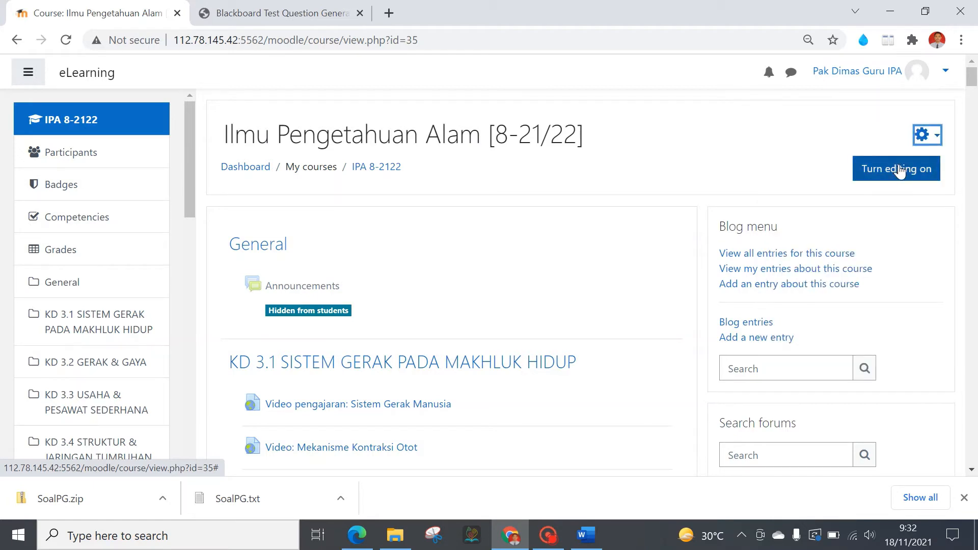
{"action": "left_click", "coordinate": [926, 138]}
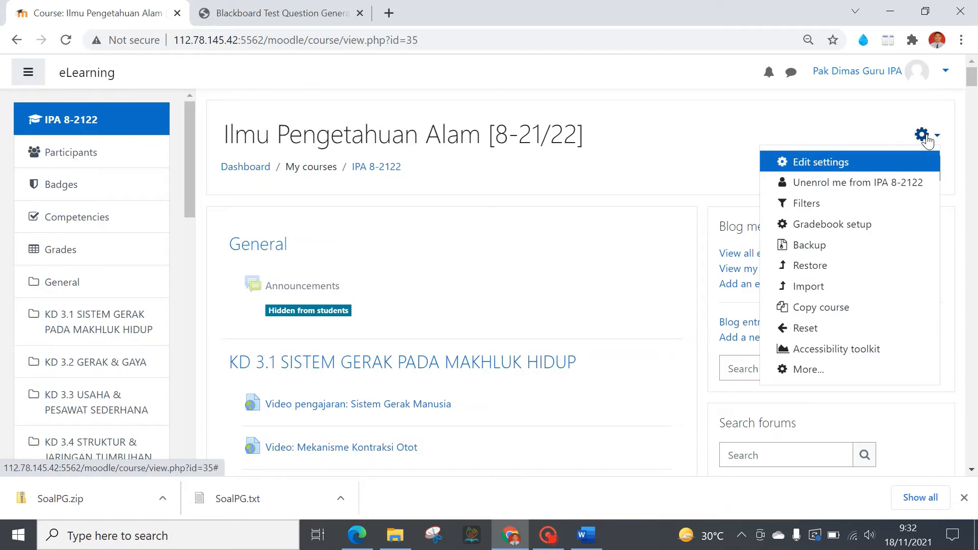
{"action": "left_click", "coordinate": [806, 371]}
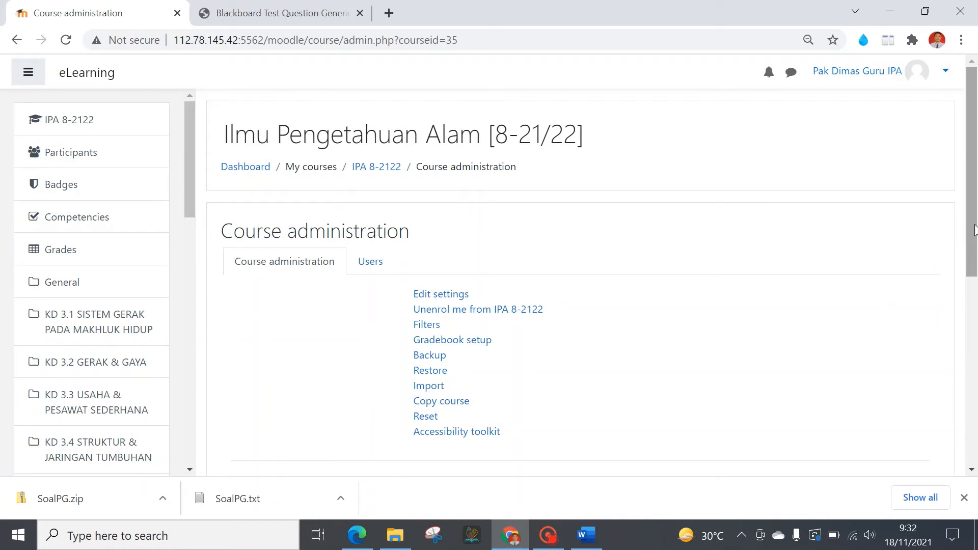
{"action": "left_click_drag", "start_coordinate": [970, 257], "coordinate": [957, 439]}
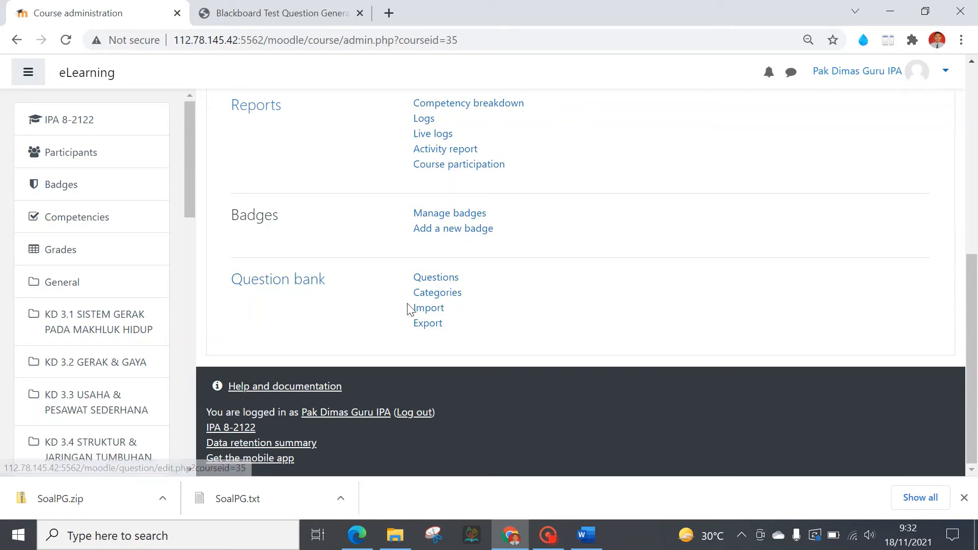
{"action": "left_click", "coordinate": [424, 315]}
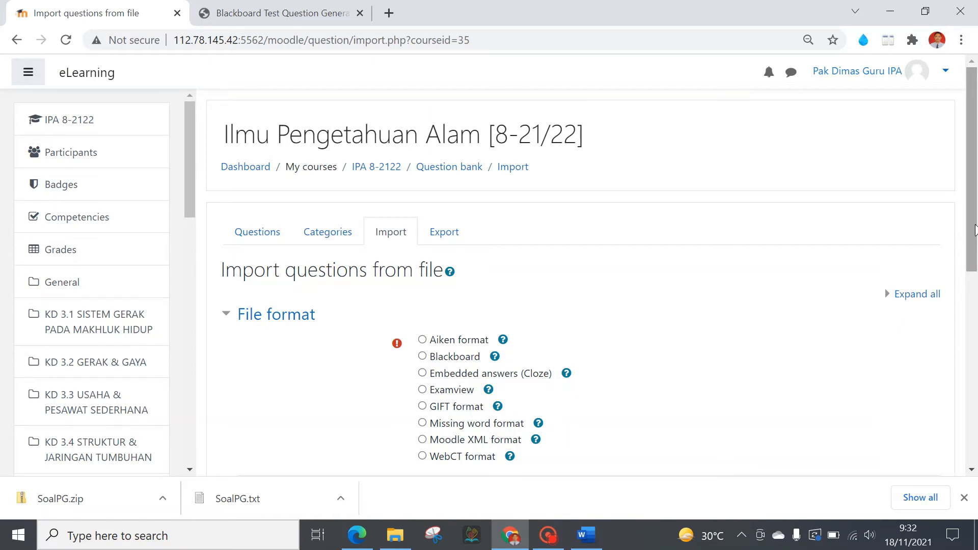
Set the file format for the question import to Blackboard
{"action": "left_click_drag", "start_coordinate": [975, 225], "coordinate": [974, 260]}
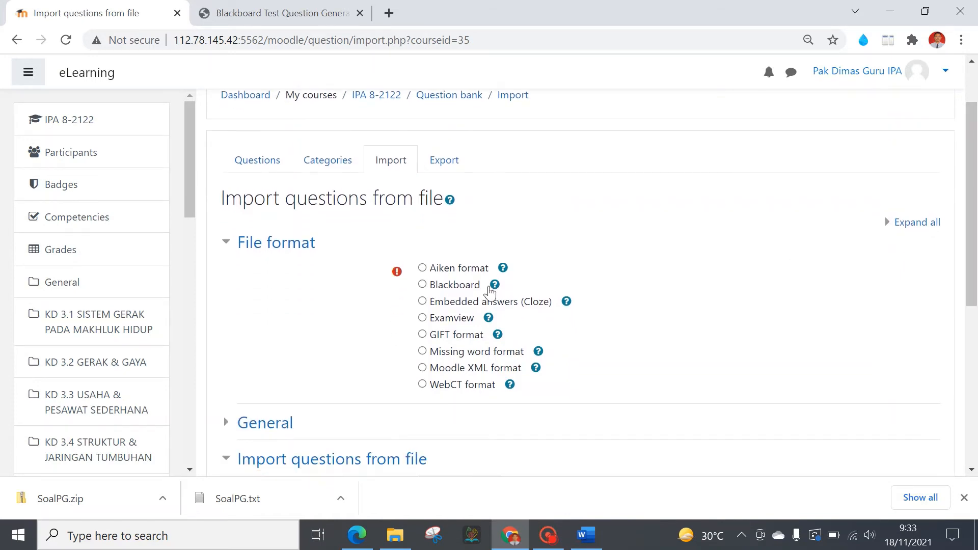
{"action": "left_click", "coordinate": [423, 285]}
{"action": "left_click_drag", "start_coordinate": [974, 230], "coordinate": [974, 250]}
{"action": "scroll", "coordinate": [974, 253], "scroll_direction": "down", "scroll_amount": 2}
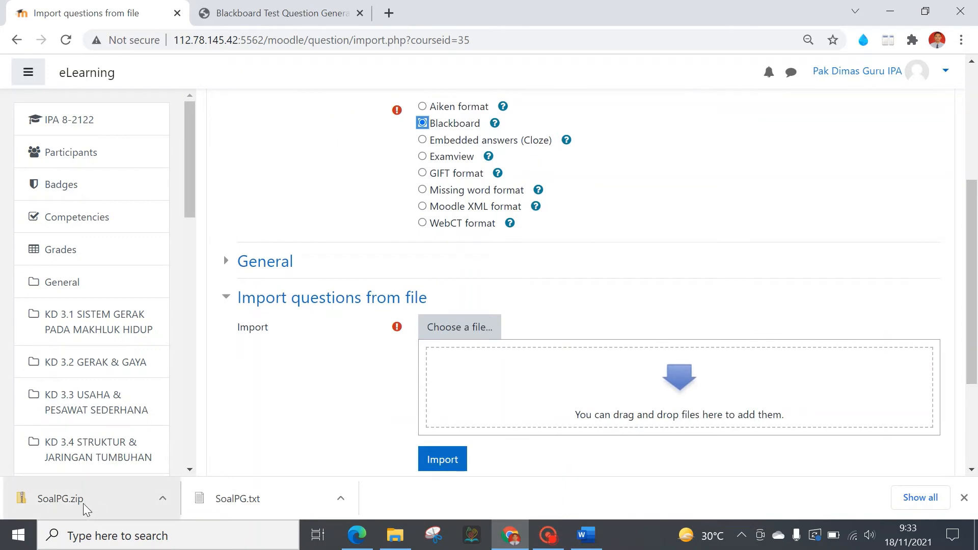
Add the downloaded SoalPG.zip as the import file, import its questions into the course, and review the imported list
{"action": "left_click_drag", "start_coordinate": [83, 503], "coordinate": [599, 389]}
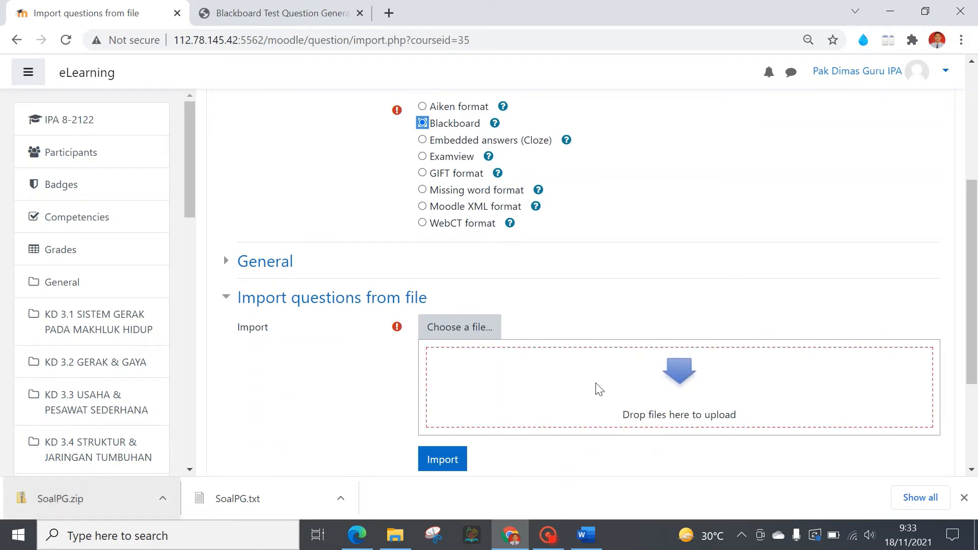
{"action": "left_click_drag", "start_coordinate": [60, 511], "coordinate": [647, 377]}
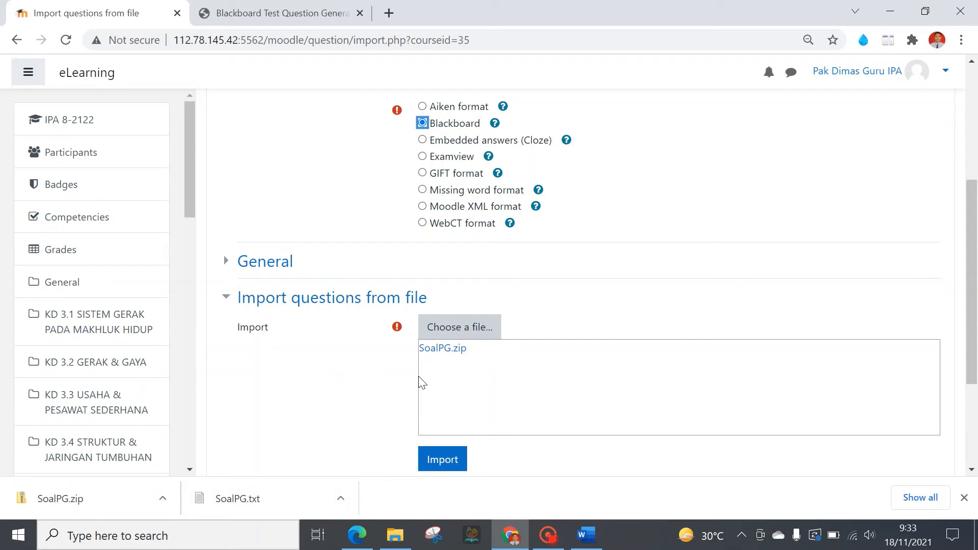
{"action": "mouse_move", "coordinate": [976, 311]}
{"action": "left_mouse_down"}
{"action": "mouse_move", "coordinate": [976, 341]}
{"action": "mouse_move", "coordinate": [976, 326]}
{"action": "left_mouse_up"}
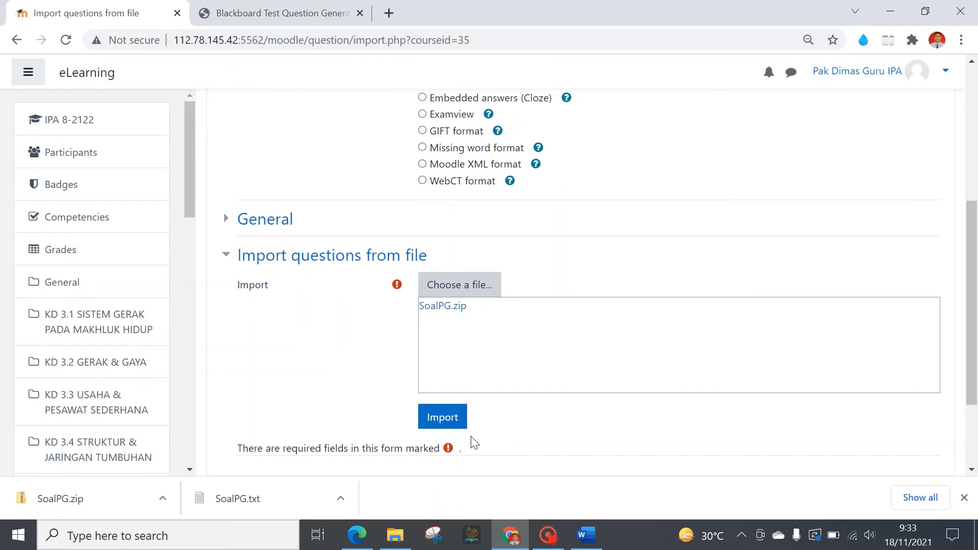
{"action": "left_click", "coordinate": [445, 418]}
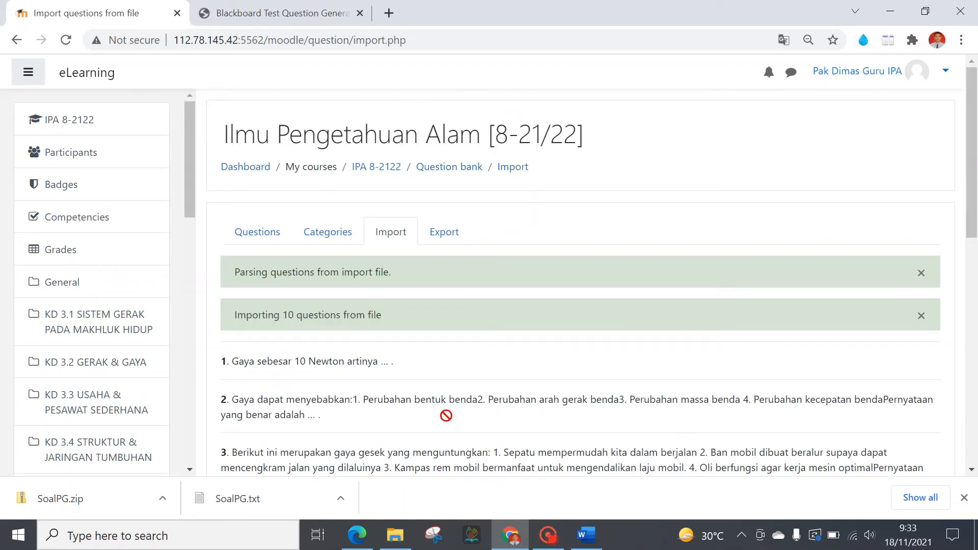
{"action": "left_click_drag", "start_coordinate": [977, 179], "coordinate": [974, 367]}
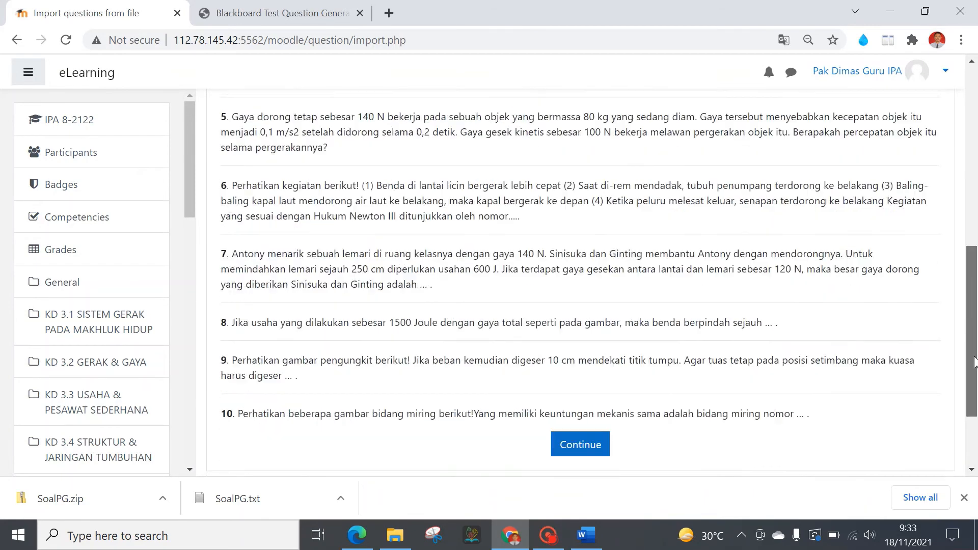
Continue from the finished question import back to the IPA 8-2122 course page and turn editing on
{"action": "left_click", "coordinate": [584, 443]}
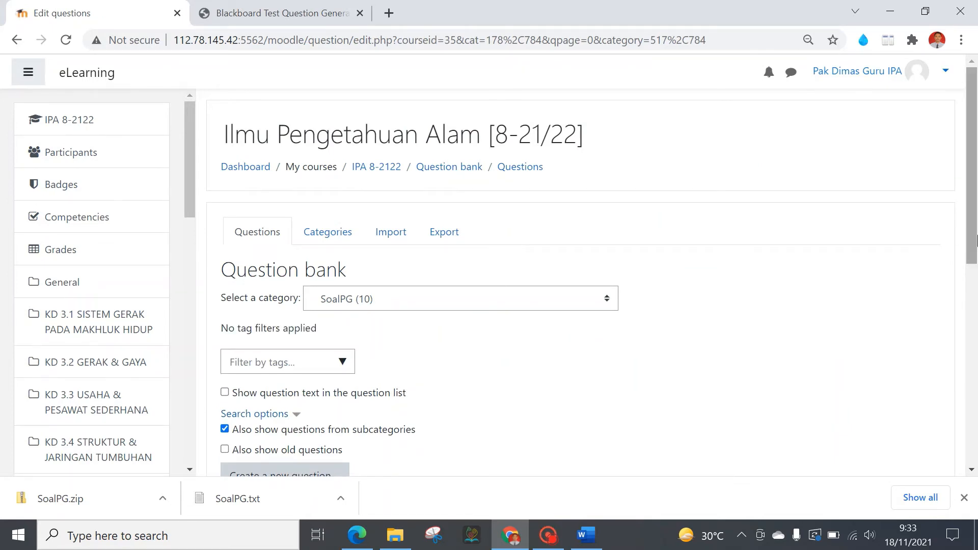
{"action": "left_click_drag", "start_coordinate": [970, 244], "coordinate": [975, 220]}
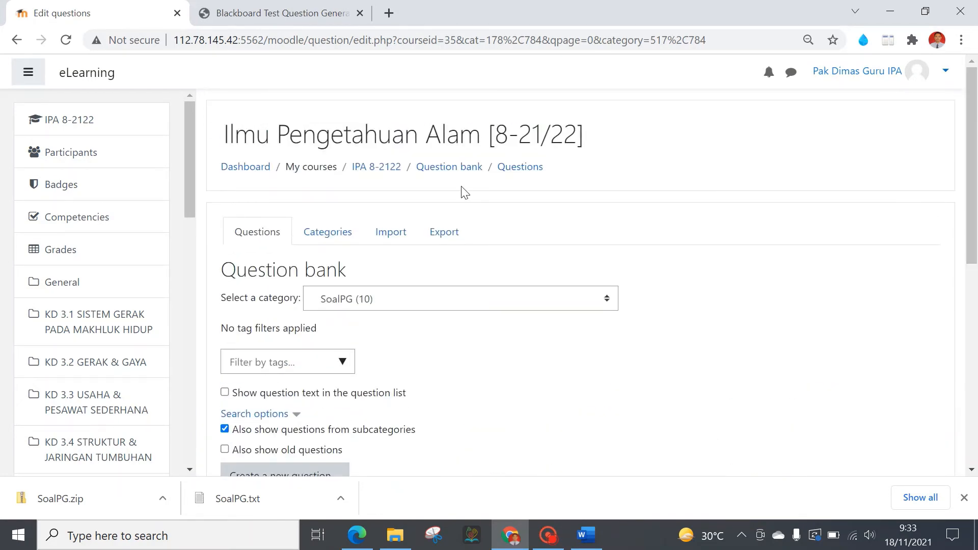
{"action": "left_click", "coordinate": [382, 169]}
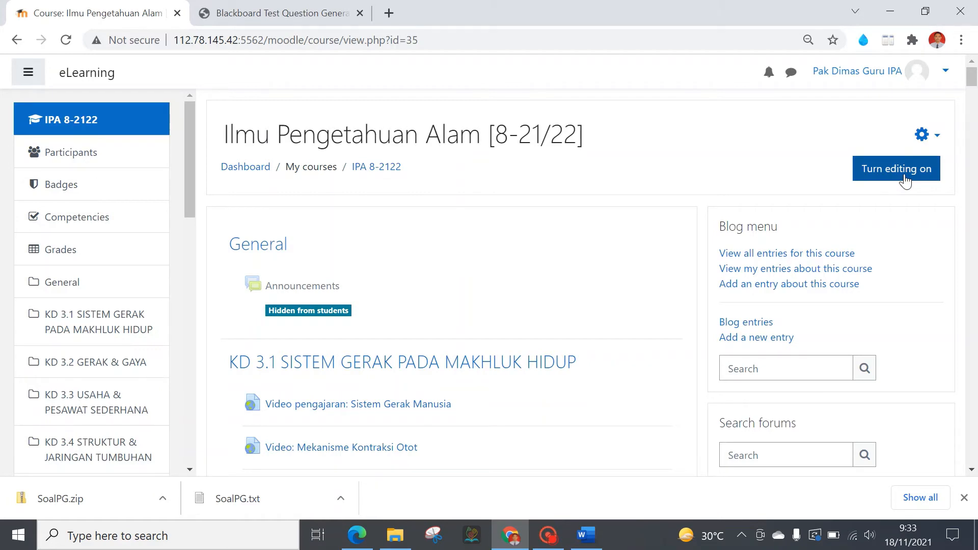
{"action": "left_click", "coordinate": [905, 175]}
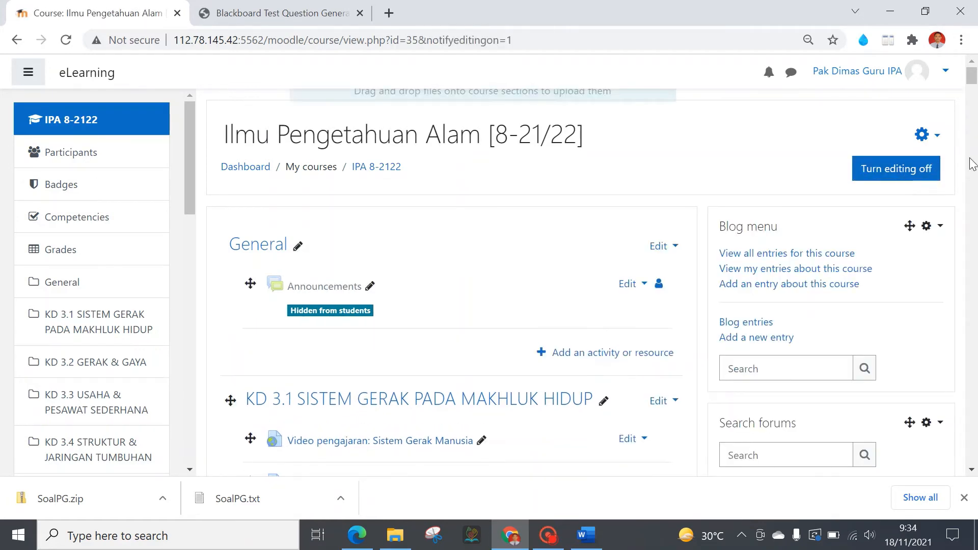
Start a new Quiz activity in the KD 3.2 GERAK & GAYA section of the course
{"action": "left_click_drag", "start_coordinate": [972, 76], "coordinate": [963, 166]}
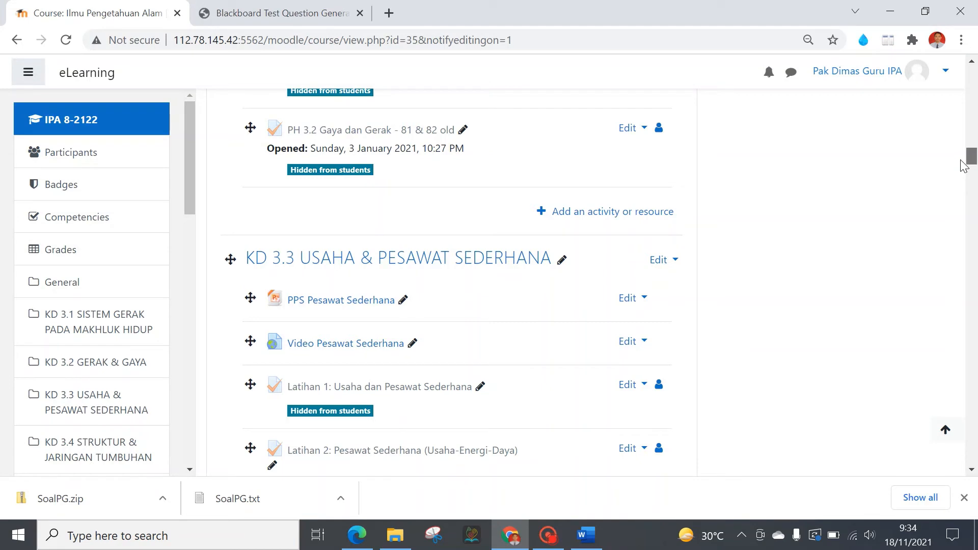
{"action": "left_click_drag", "start_coordinate": [963, 166], "coordinate": [965, 158]}
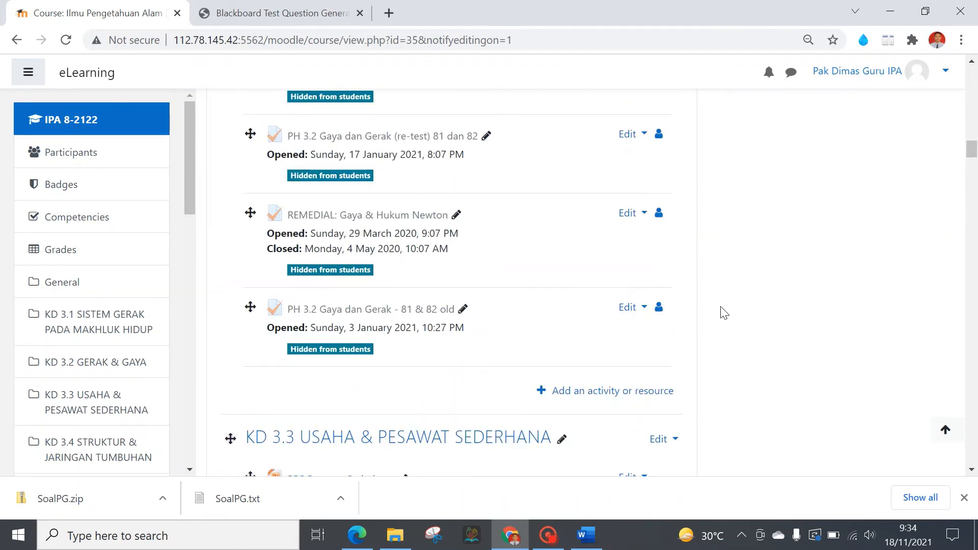
{"action": "left_click", "coordinate": [597, 393]}
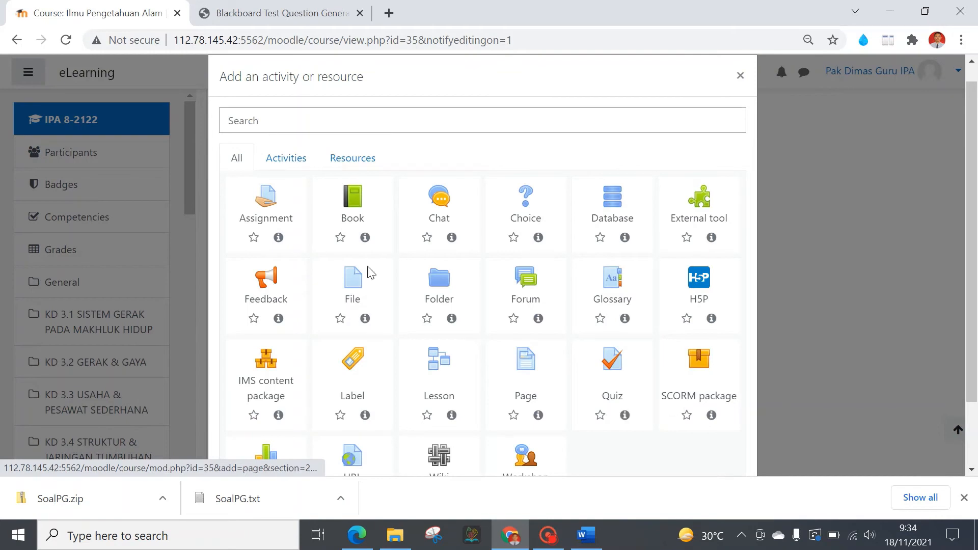
{"action": "left_click", "coordinate": [601, 364]}
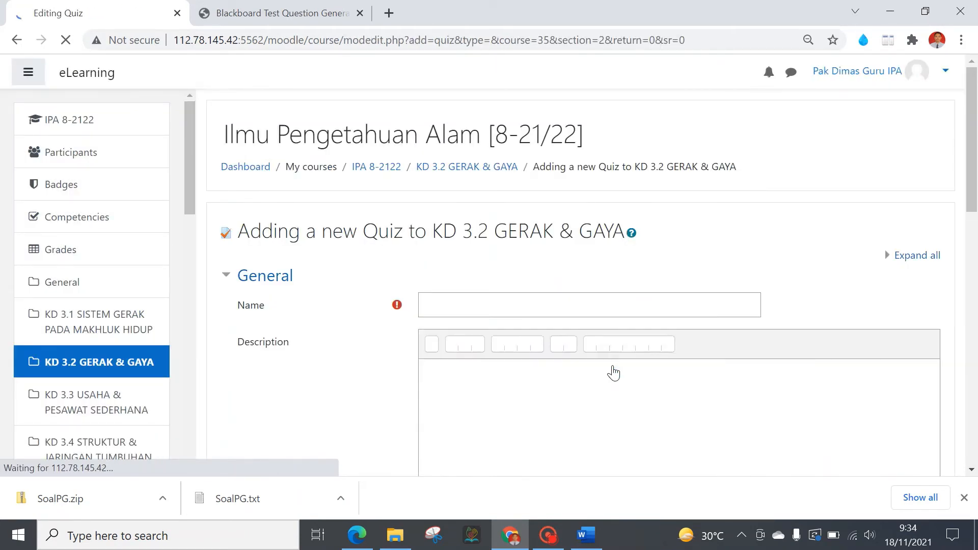
Name the quiz "SOAL ULANGAN" and enter the description "Kerjakan secara jujur dan mandiri"
{"action": "left_click", "coordinate": [569, 305]}
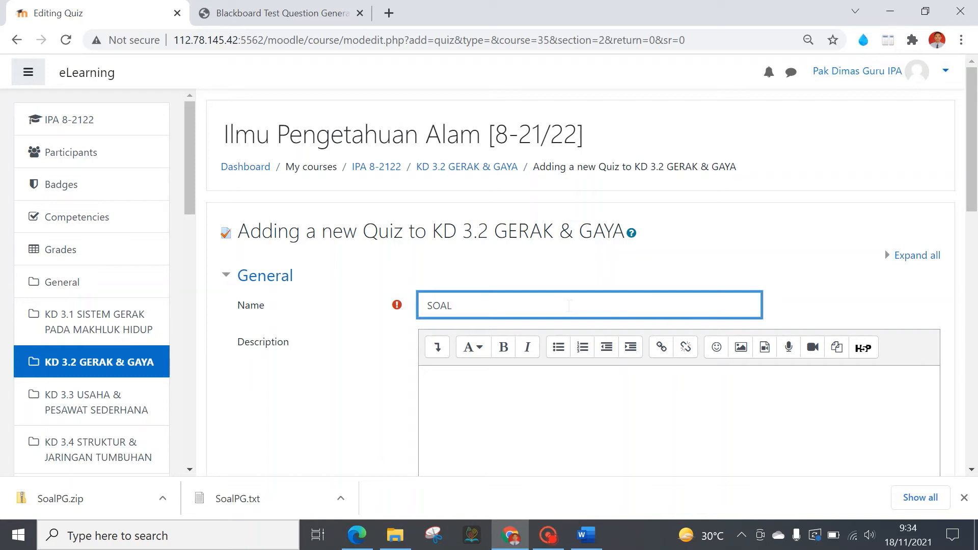
{"action": "type", "text": "LANGAN"}
{"action": "left_click", "coordinate": [536, 405]}
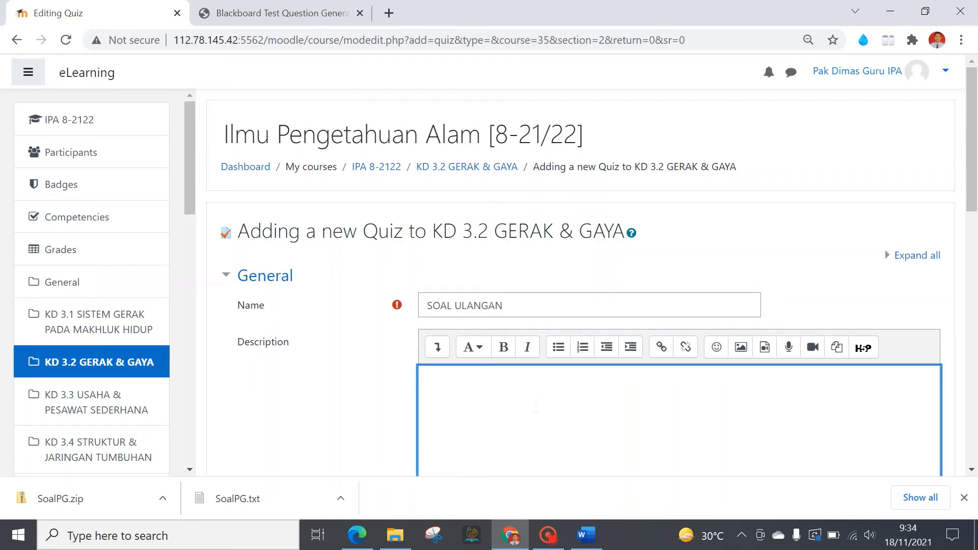
{"action": "type", "text": "Kerjakan secara"}
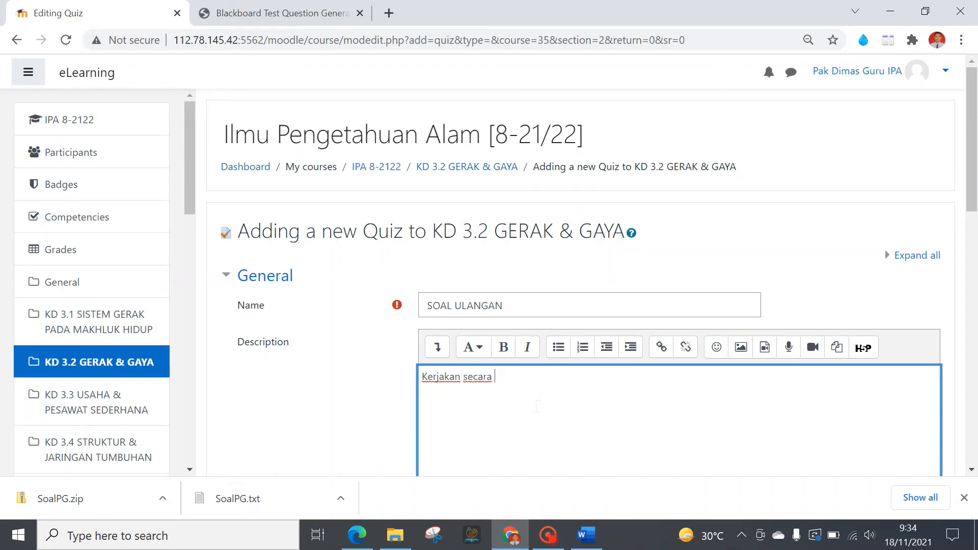
{"action": "type", "text": " jujur dan mandiri"}
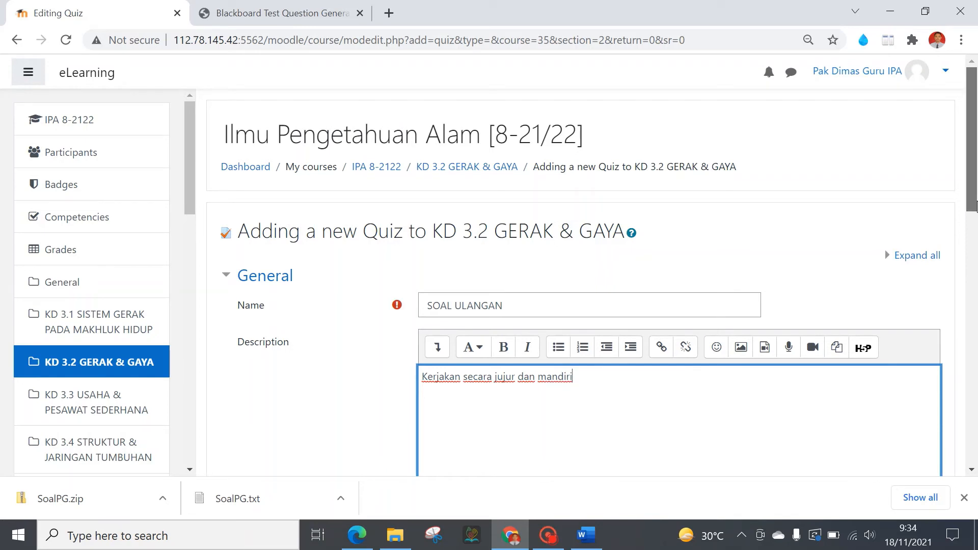
Enable the opening date, closing date and time limit in the quiz's timing settings
{"action": "left_click_drag", "start_coordinate": [971, 206], "coordinate": [971, 292]}
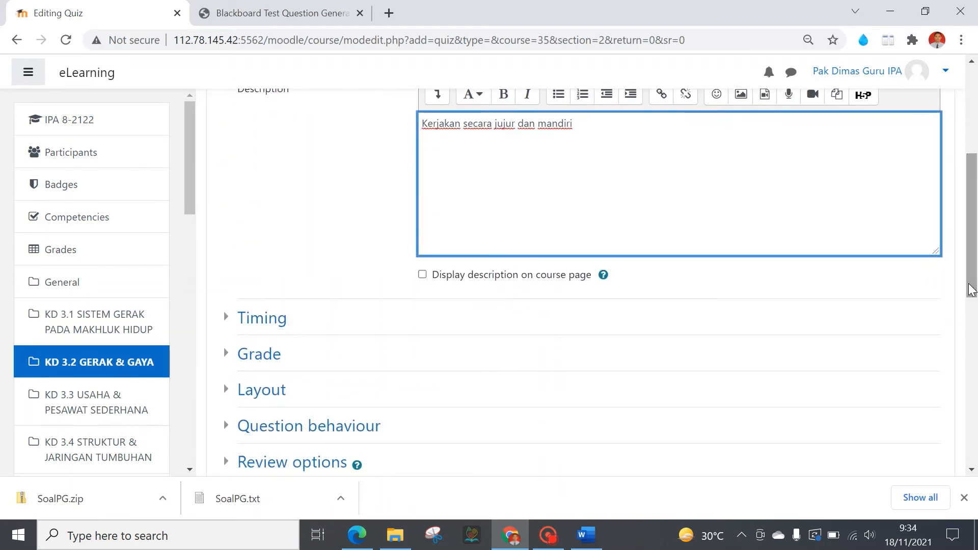
{"action": "left_click", "coordinate": [257, 321]}
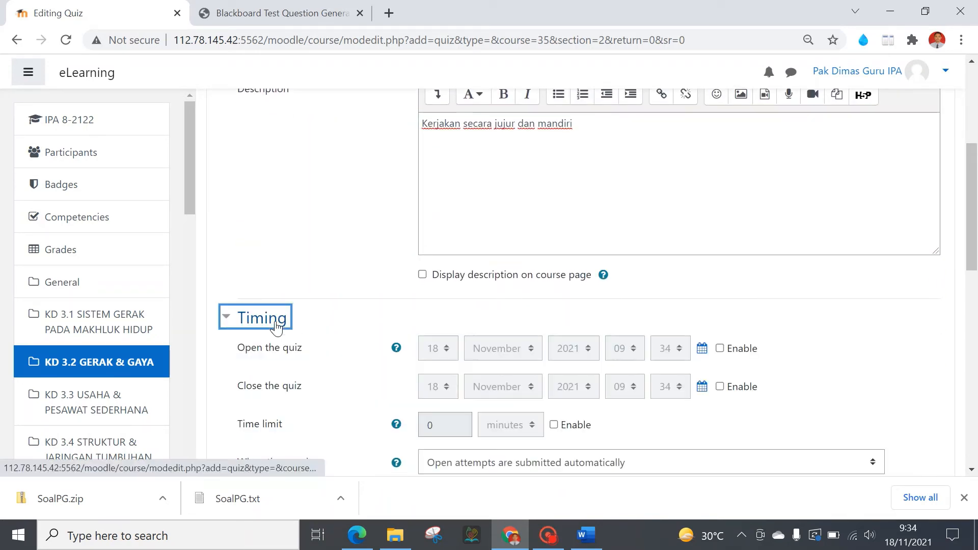
{"action": "left_click", "coordinate": [720, 350]}
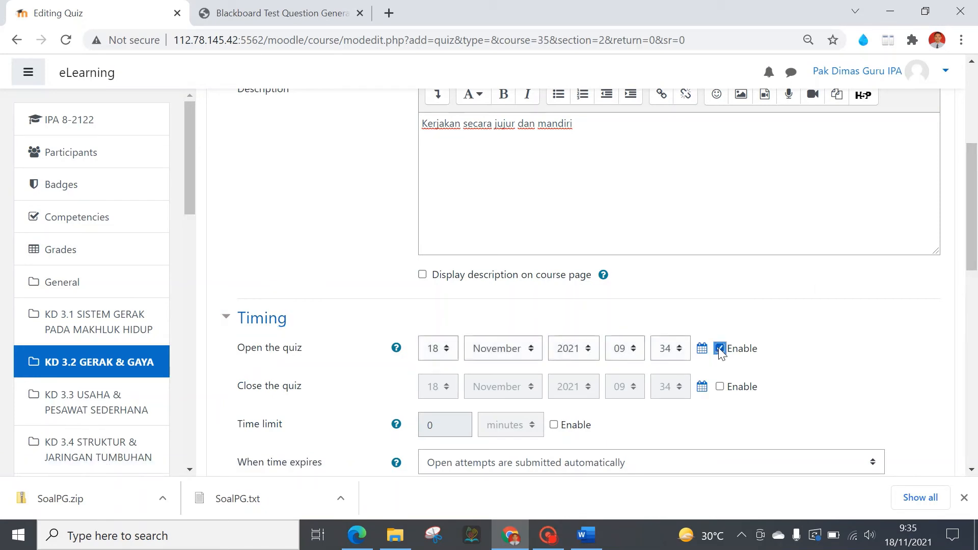
{"action": "left_click", "coordinate": [720, 387]}
{"action": "scroll", "coordinate": [976, 262], "scroll_direction": "down", "scroll_amount": 2}
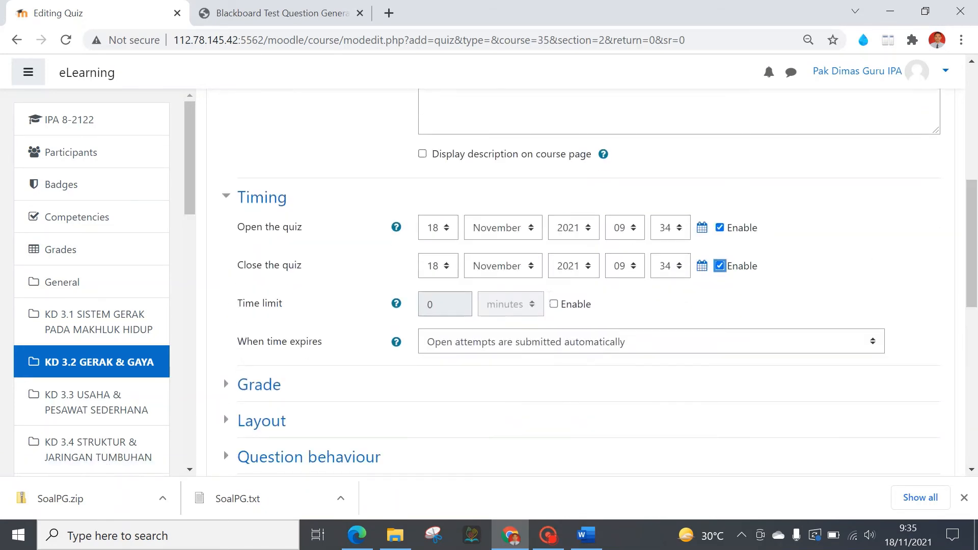
{"action": "left_click", "coordinate": [553, 304]}
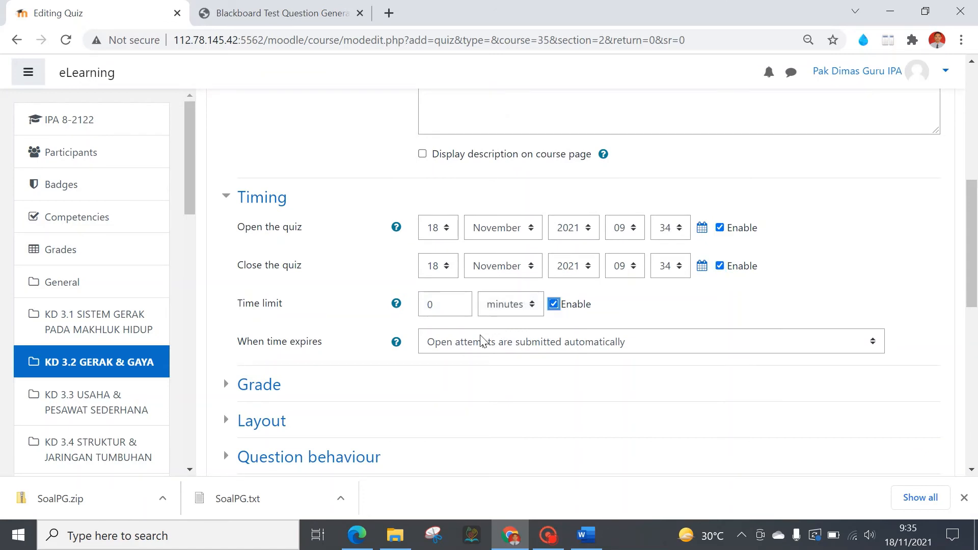
Set the quiz's allowed attempts to 1 in the grade settings, then save and display the quiz
{"action": "left_click", "coordinate": [267, 388]}
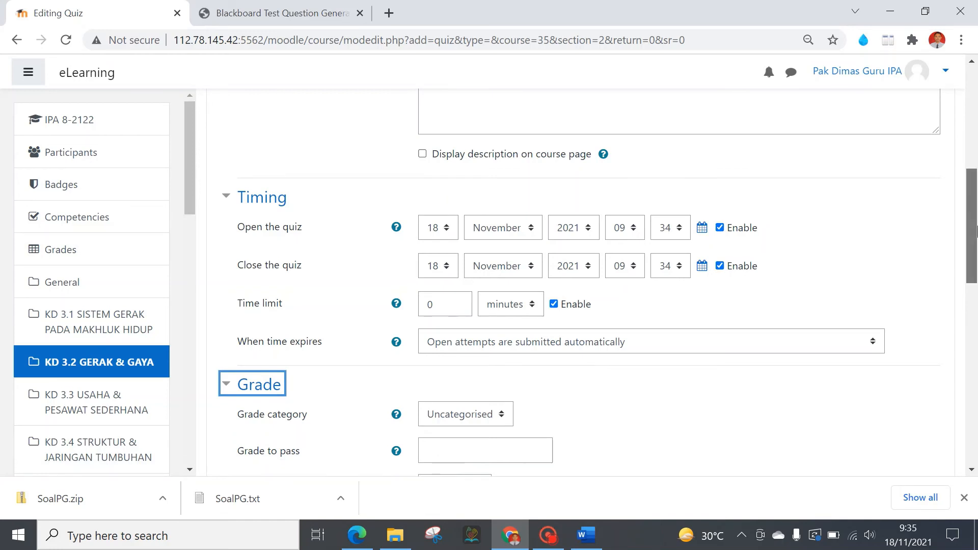
{"action": "scroll", "coordinate": [974, 260], "scroll_direction": "down", "scroll_amount": 2}
{"action": "scroll", "coordinate": [973, 259], "scroll_direction": "down", "scroll_amount": 1}
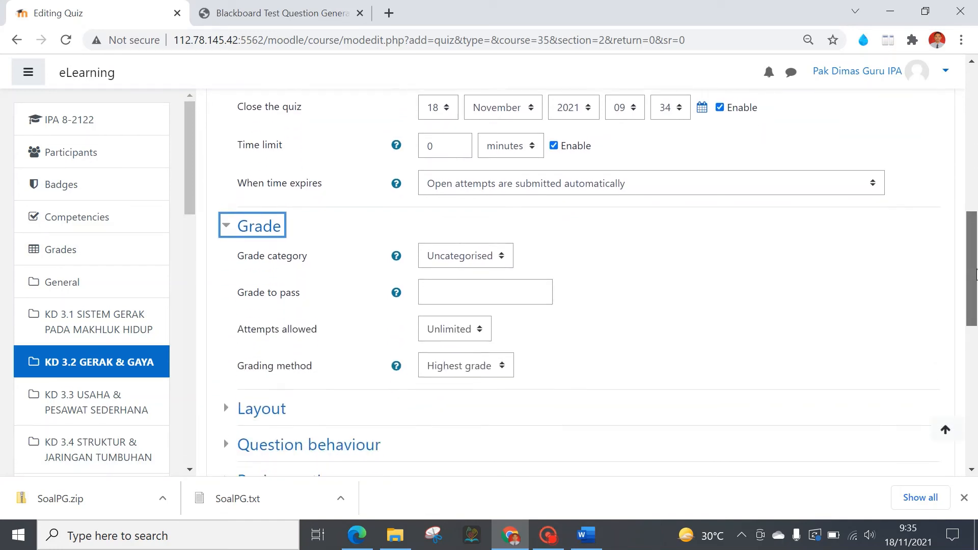
{"action": "left_click", "coordinate": [476, 332]}
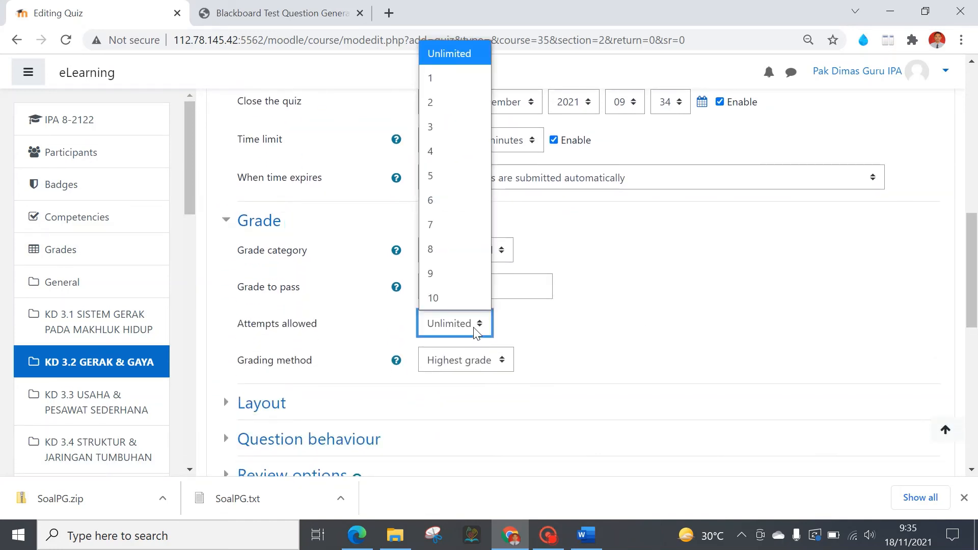
{"action": "left_click", "coordinate": [436, 81]}
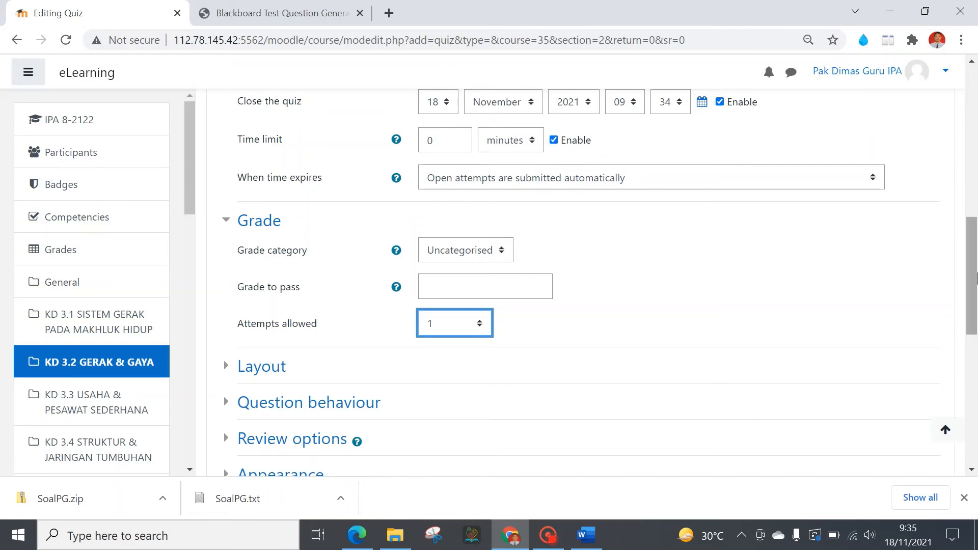
{"action": "left_click_drag", "start_coordinate": [974, 275], "coordinate": [975, 407]}
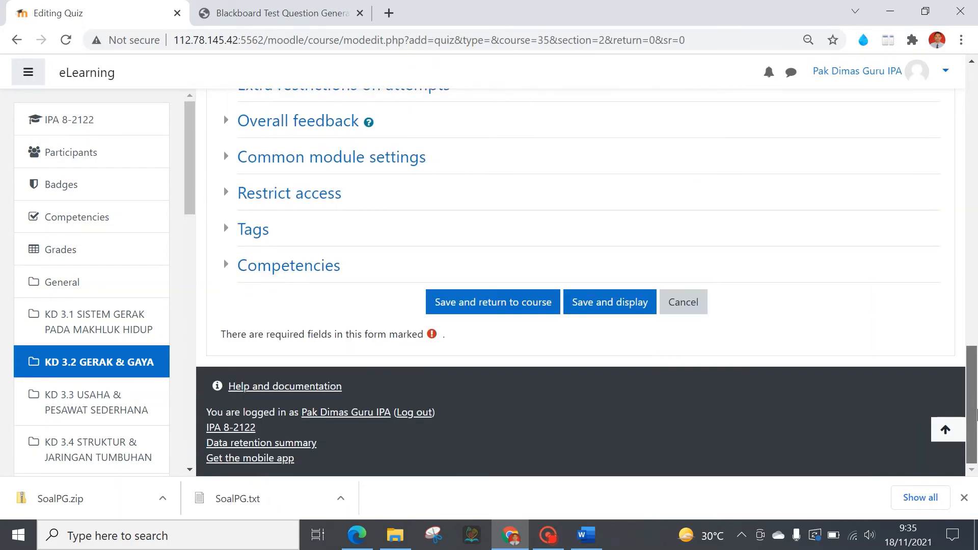
{"action": "left_click", "coordinate": [610, 312]}
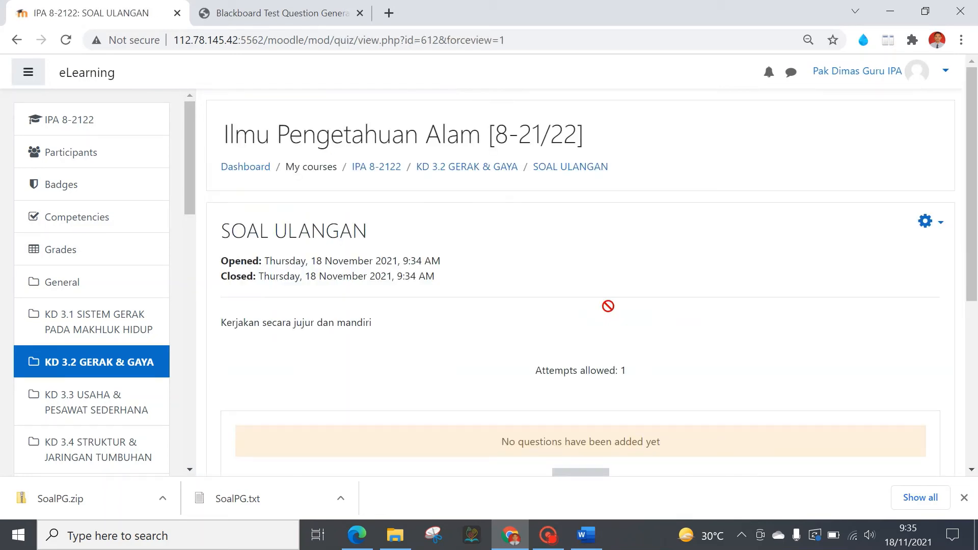
Add all questions of the question bank's SoalPG category to the SOAL ULANGAN quiz
{"action": "left_click_drag", "start_coordinate": [977, 174], "coordinate": [974, 218]}
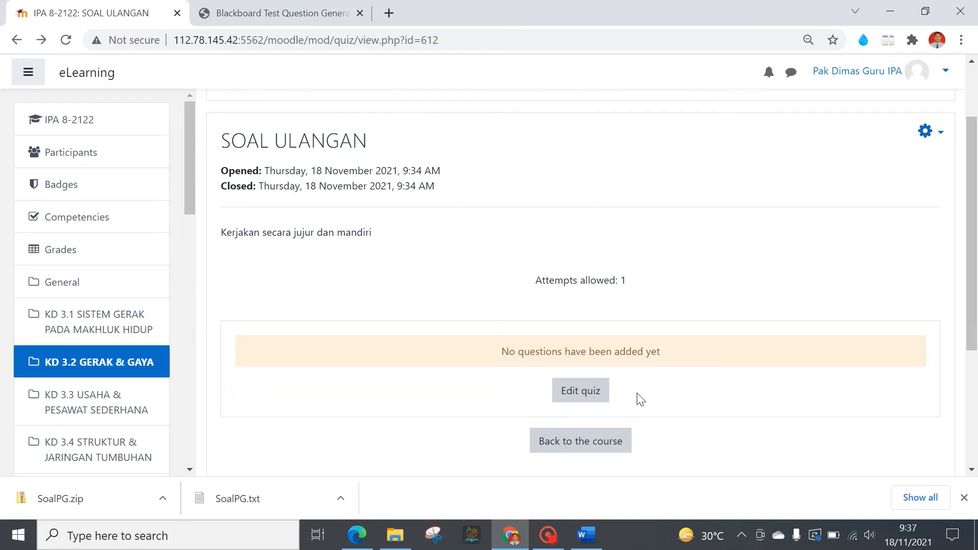
{"action": "left_click", "coordinate": [580, 392]}
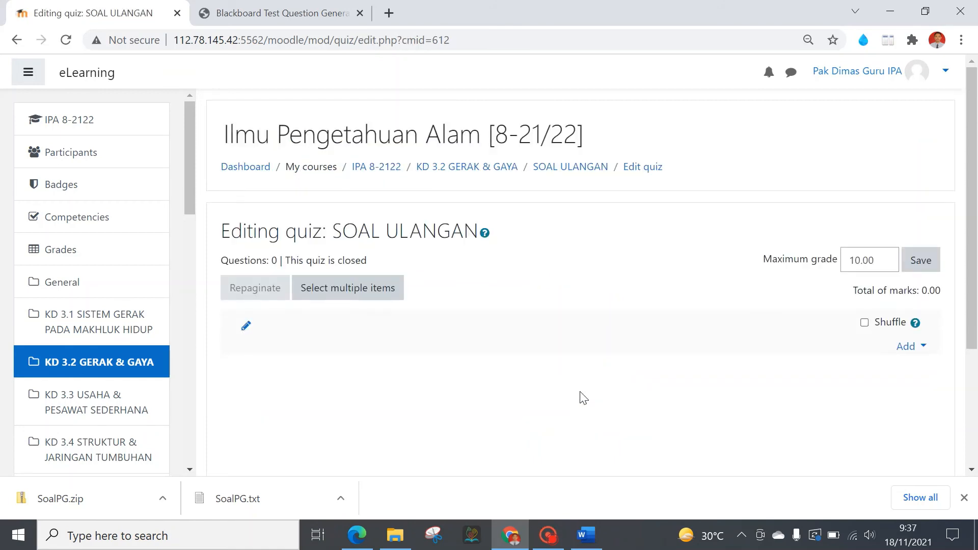
{"action": "left_click", "coordinate": [914, 351]}
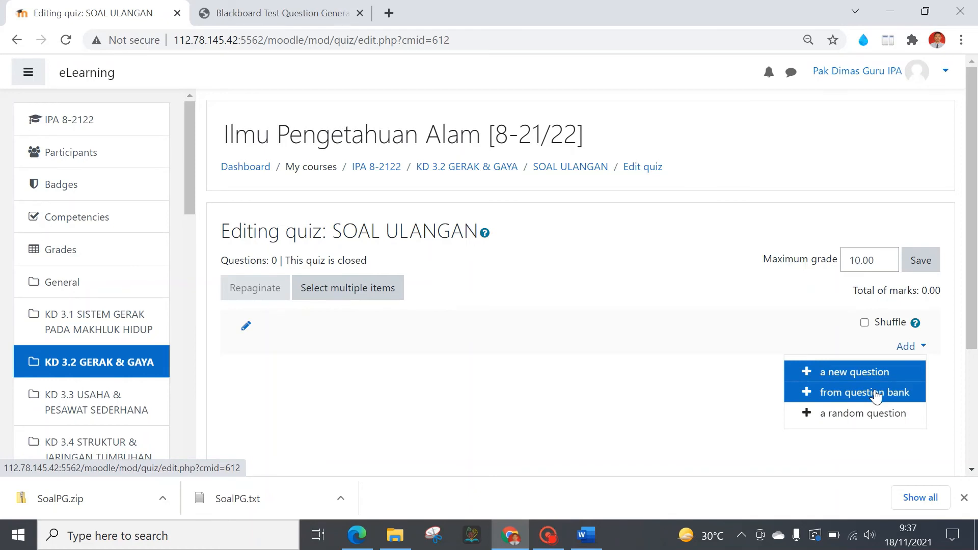
{"action": "left_click", "coordinate": [875, 394]}
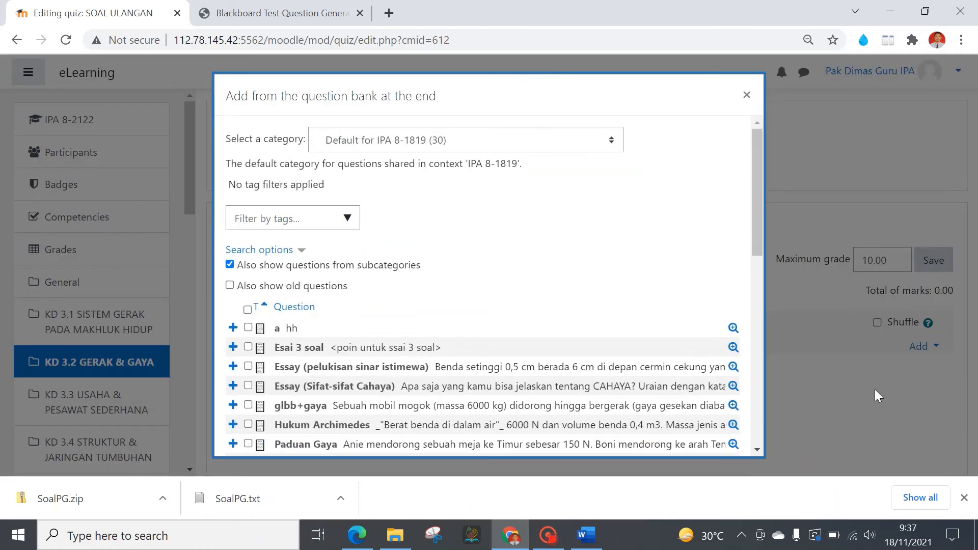
{"action": "left_click", "coordinate": [612, 148]}
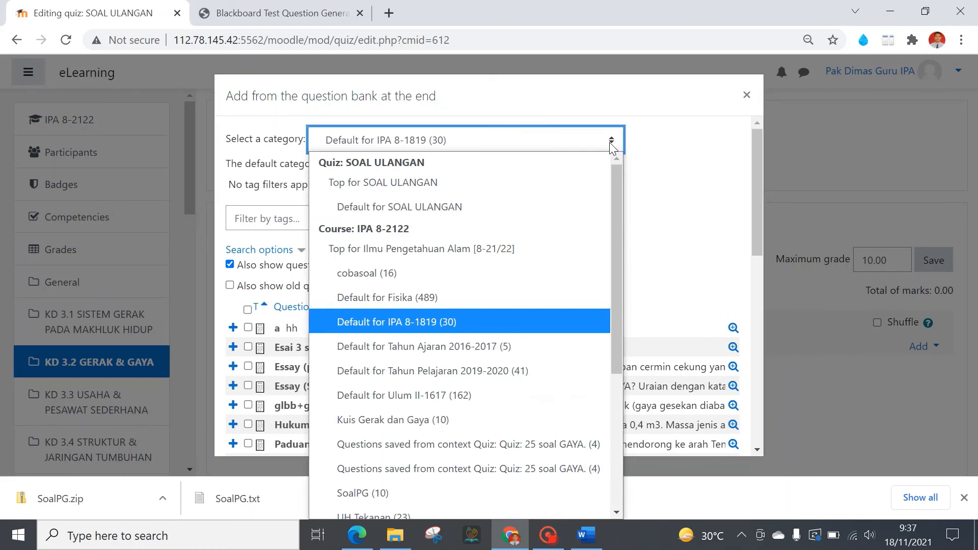
{"action": "left_click", "coordinate": [468, 497]}
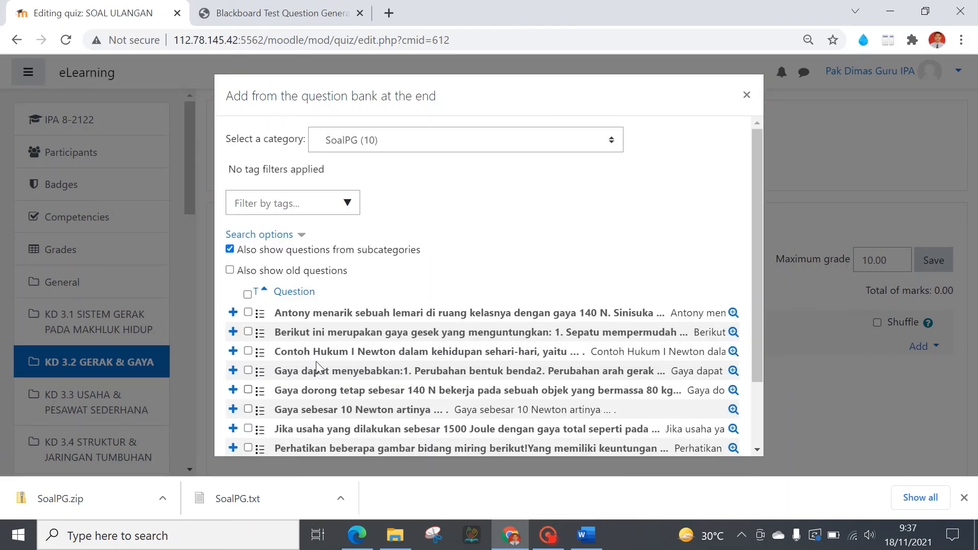
{"action": "left_click", "coordinate": [247, 294]}
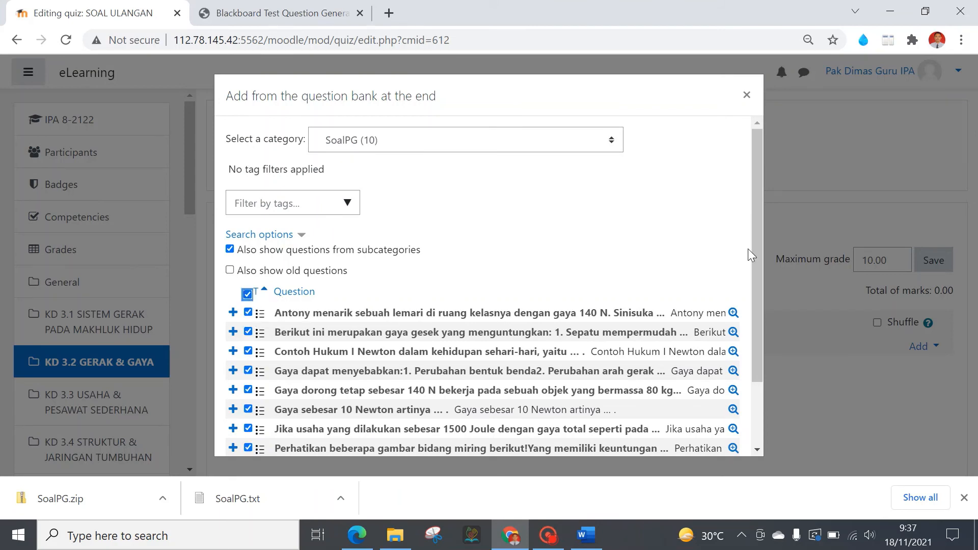
{"action": "left_click_drag", "start_coordinate": [759, 265], "coordinate": [748, 389]}
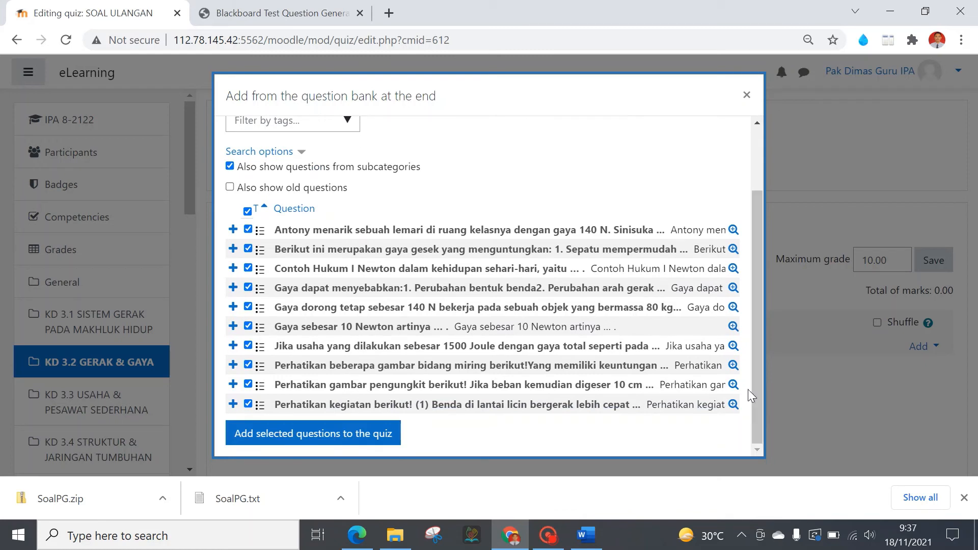
{"action": "left_click", "coordinate": [340, 445]}
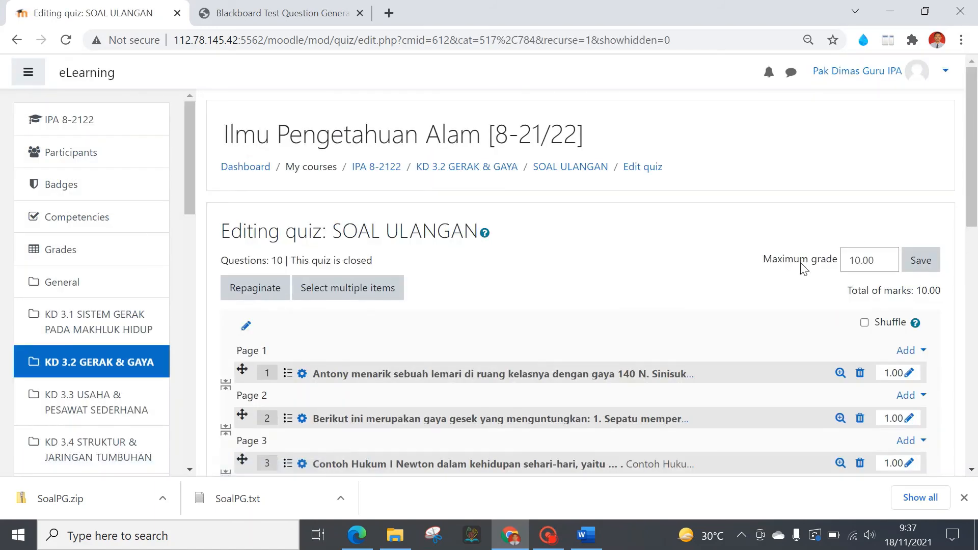
Review the questions added to the quiz and save its maximum grade of 10.00
{"action": "left_click_drag", "start_coordinate": [968, 203], "coordinate": [975, 248]}
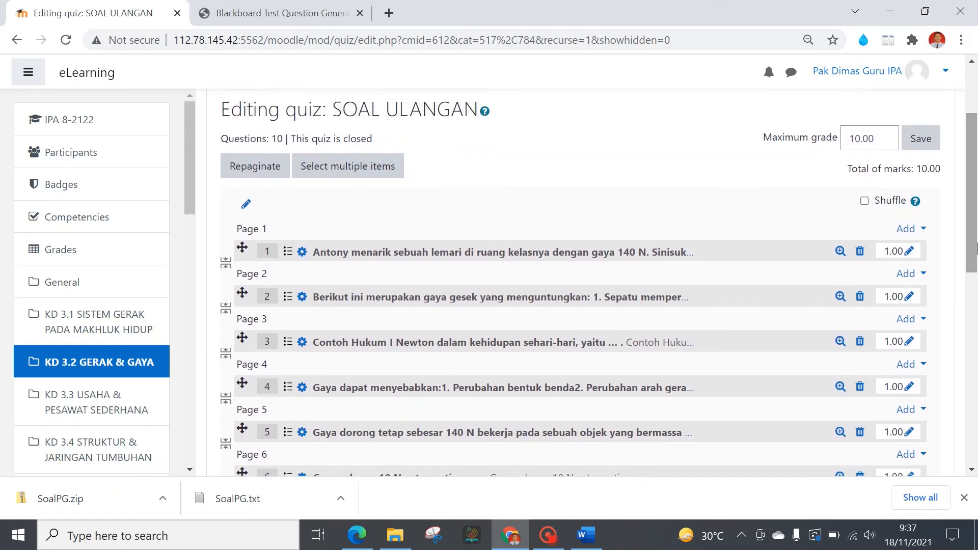
{"action": "left_click", "coordinate": [919, 142]}
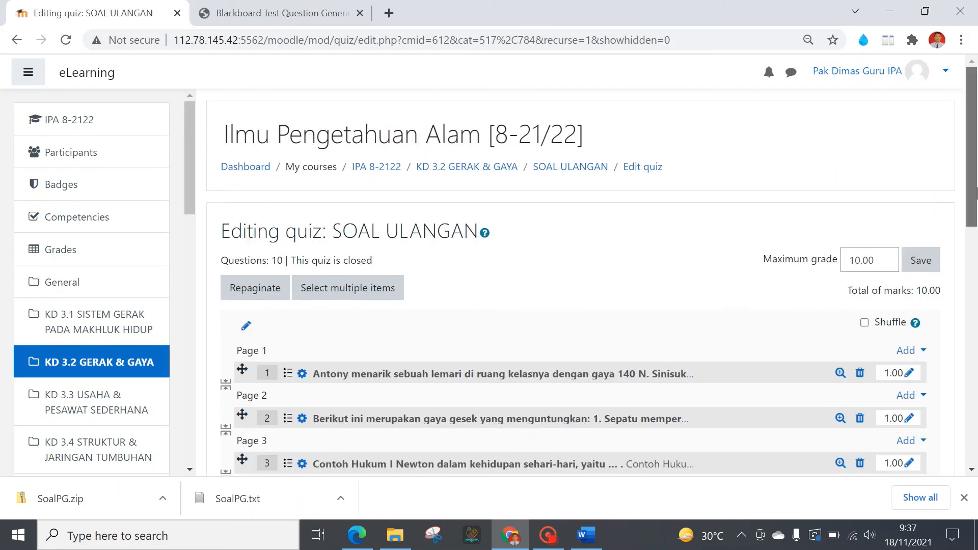
{"action": "mouse_move", "coordinate": [973, 151]}
{"action": "left_mouse_down"}
{"action": "mouse_move", "coordinate": [976, 387]}
{"action": "mouse_move", "coordinate": [975, 150]}
{"action": "left_mouse_up"}
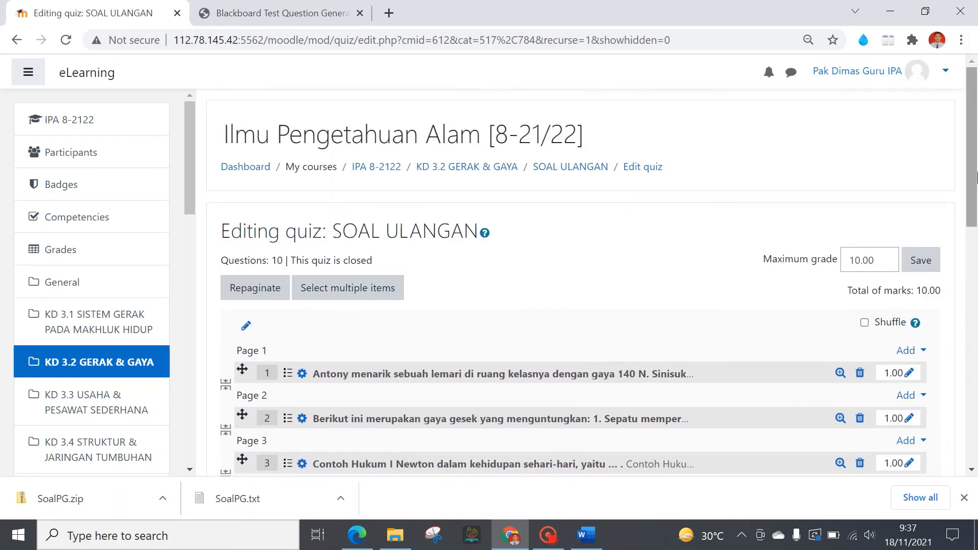
Return to the SOAL ULANGAN quiz's main page and start a preview of the quiz
{"action": "left_click", "coordinate": [571, 173]}
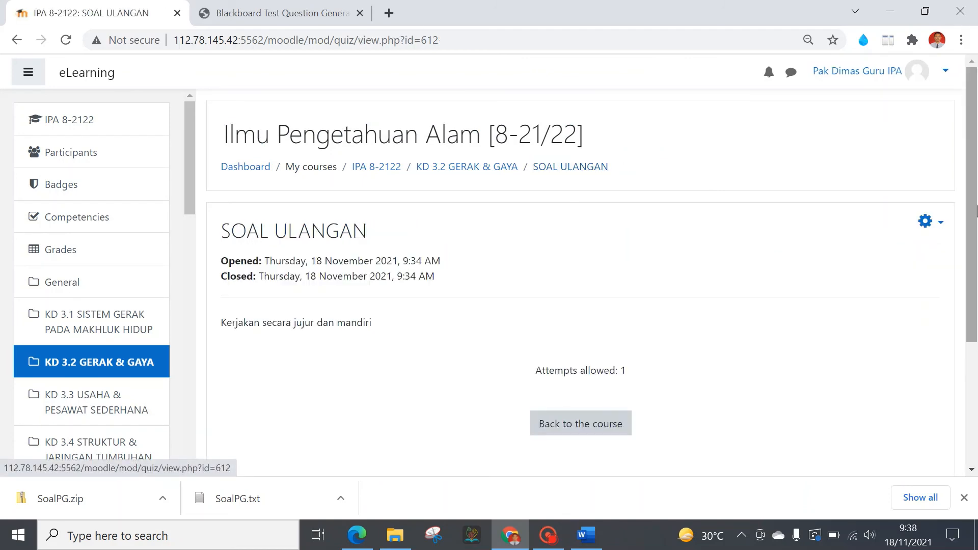
{"action": "left_click_drag", "start_coordinate": [975, 222], "coordinate": [976, 253]}
{"action": "left_click", "coordinate": [936, 177]}
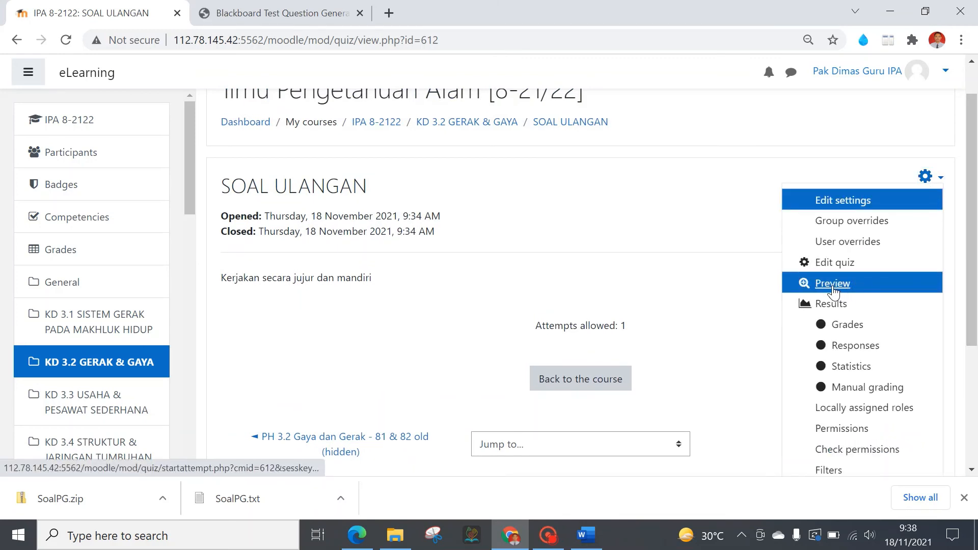
{"action": "left_click", "coordinate": [806, 286]}
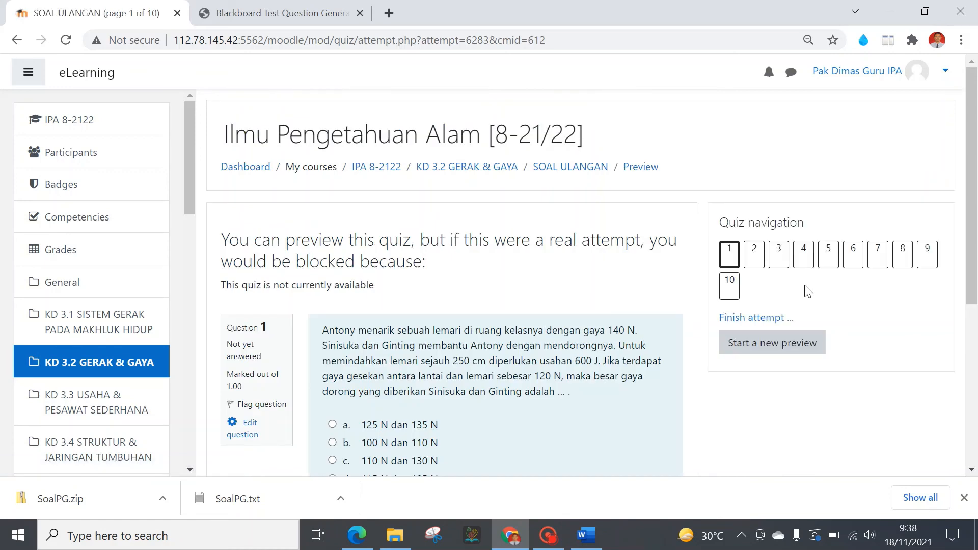
Go through questions 1 to 8 of the quiz preview, examining each question's text and answer choices
{"action": "scroll", "coordinate": [870, 218], "scroll_direction": "down", "scroll_amount": 1}
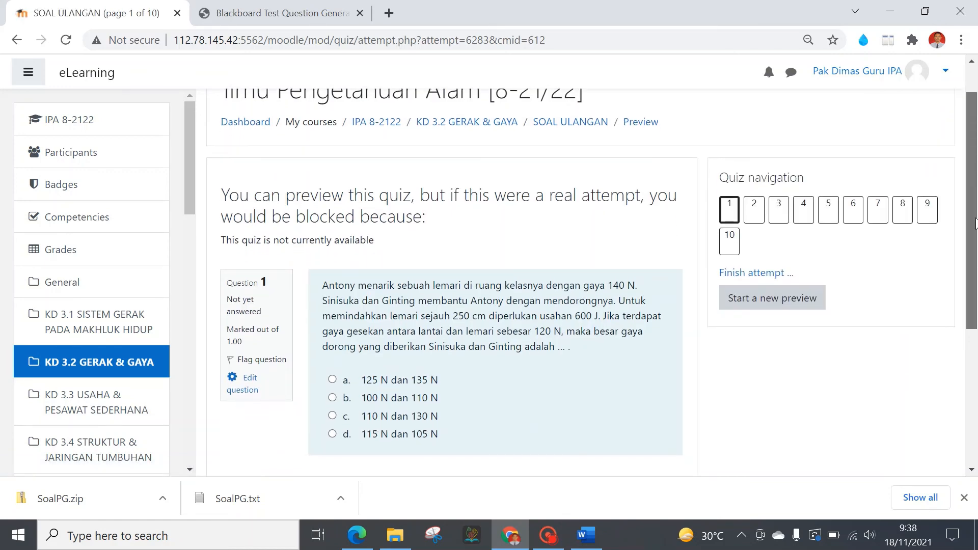
{"action": "left_click", "coordinate": [753, 196]}
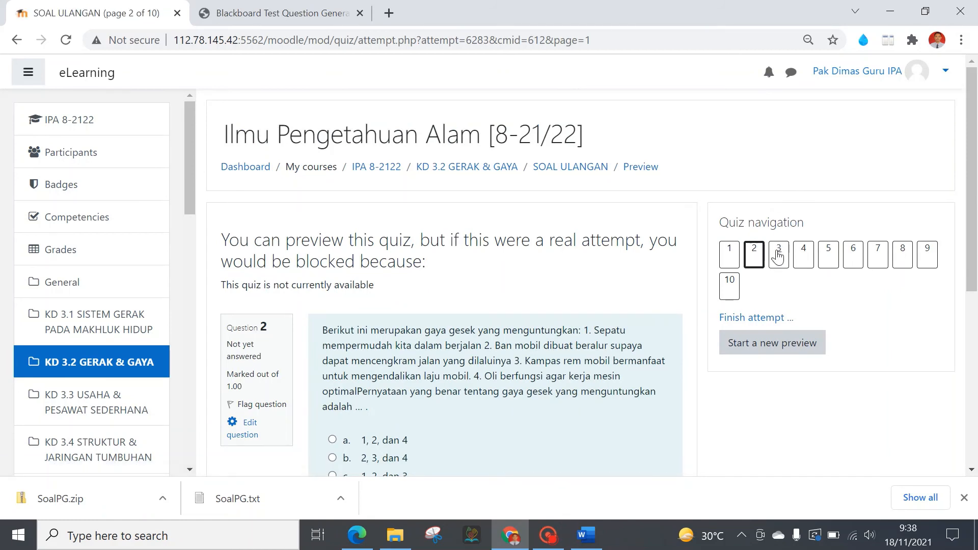
{"action": "left_click", "coordinate": [778, 254]}
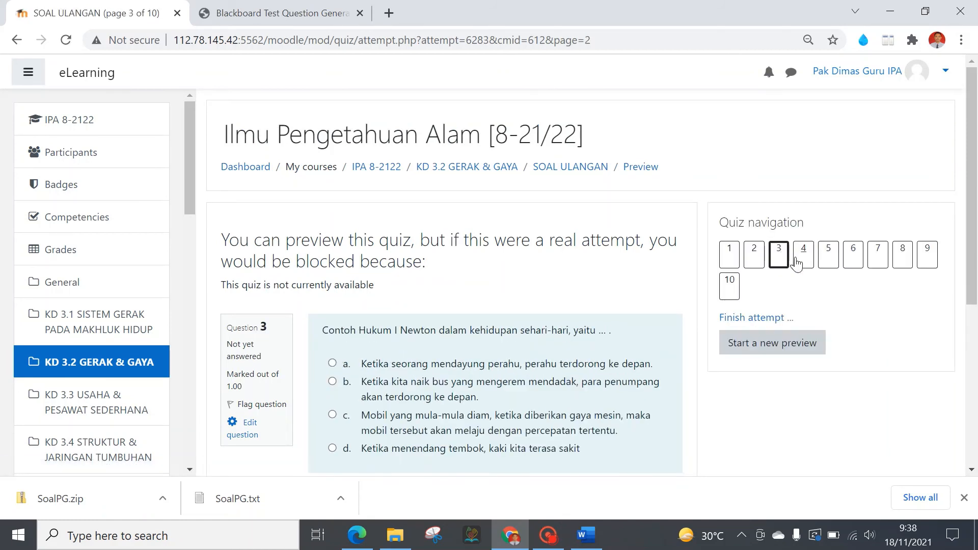
{"action": "left_click", "coordinate": [799, 262]}
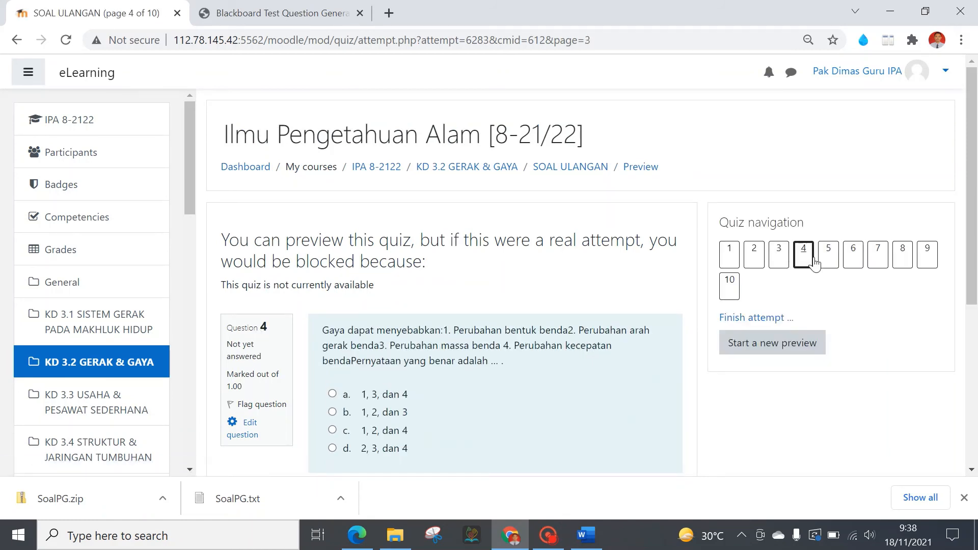
{"action": "left_click", "coordinate": [832, 261]}
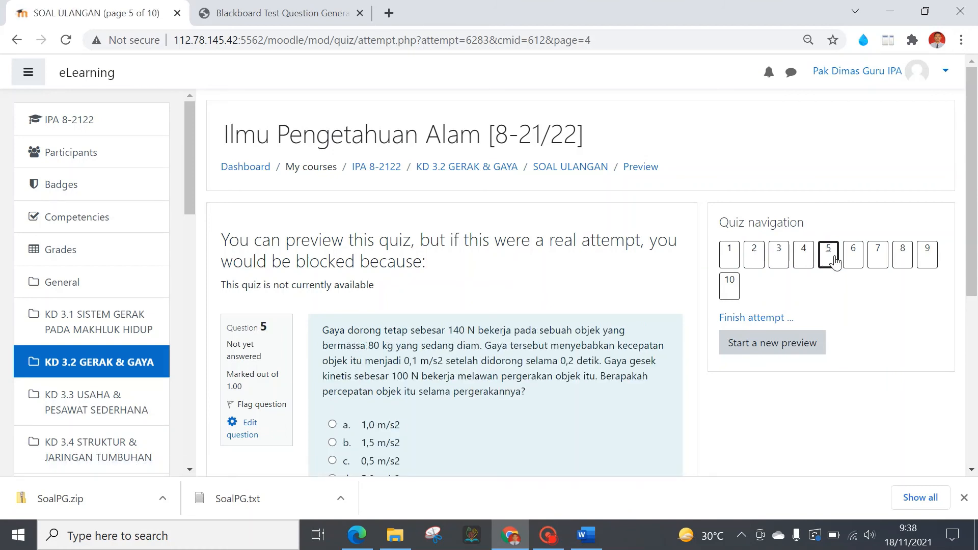
{"action": "left_click", "coordinate": [856, 257]}
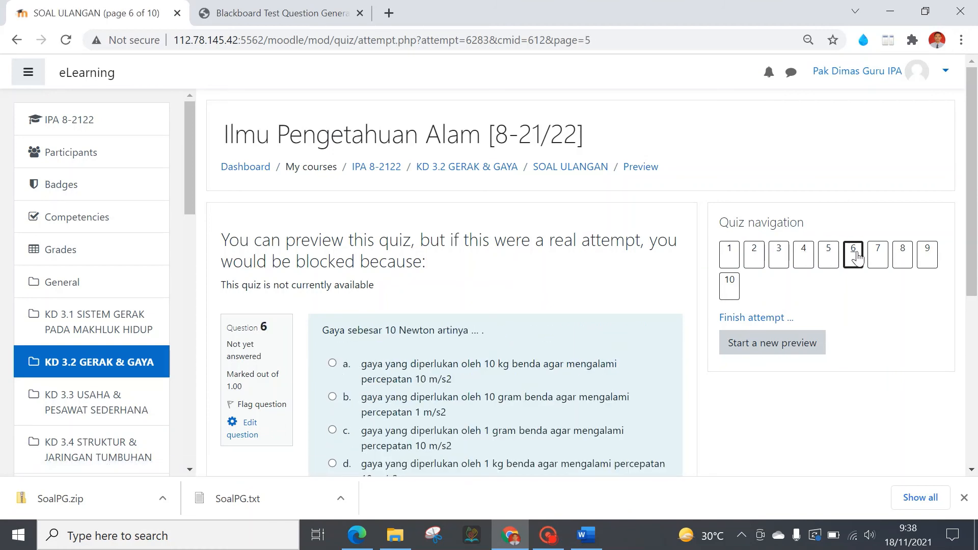
{"action": "left_click", "coordinate": [878, 257]}
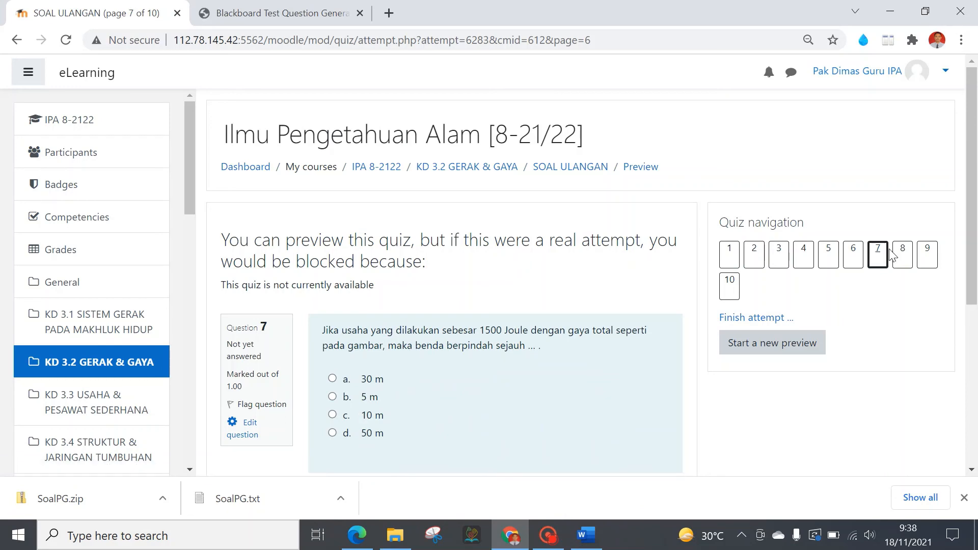
{"action": "left_click", "coordinate": [903, 257]}
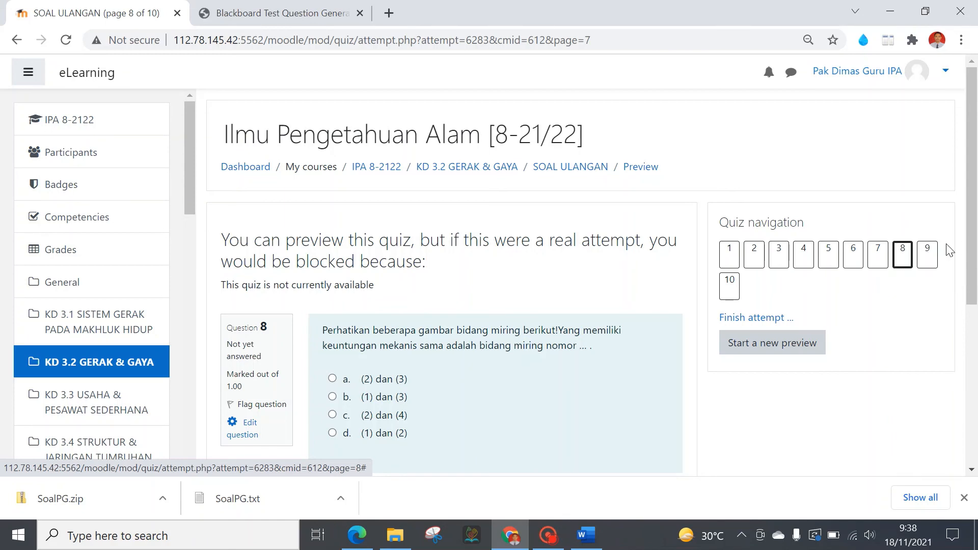
{"action": "scroll", "coordinate": [976, 279], "scroll_direction": "down", "scroll_amount": 1}
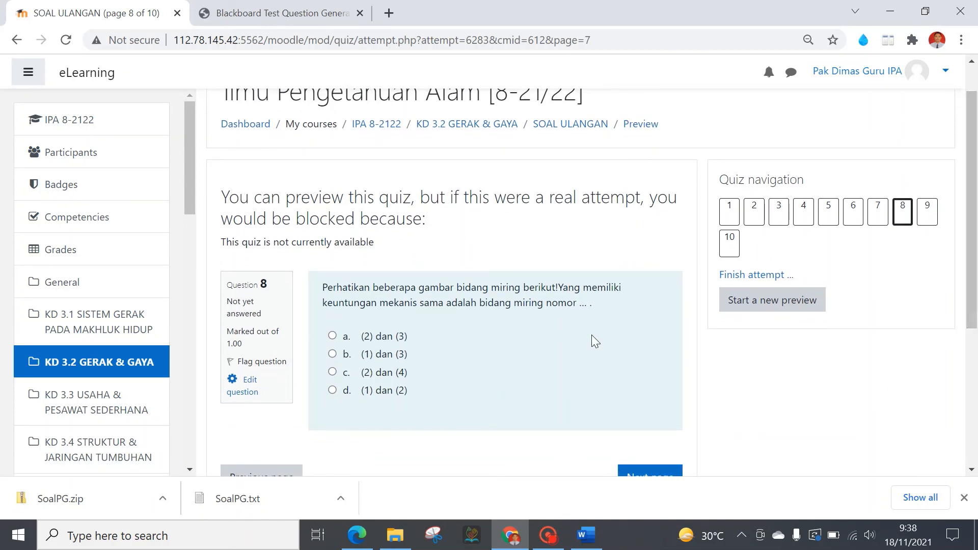
Open question 8 for editing and insert blank lines in its question text between "berikut!" and "Yang memiliki"
{"action": "left_click", "coordinate": [254, 390]}
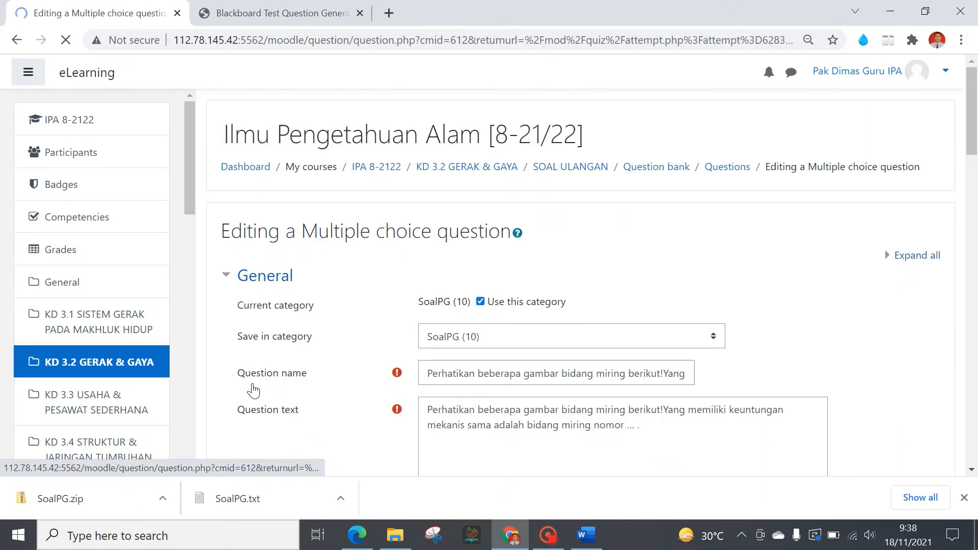
{"action": "scroll", "coordinate": [976, 108], "scroll_direction": "down", "scroll_amount": 5}
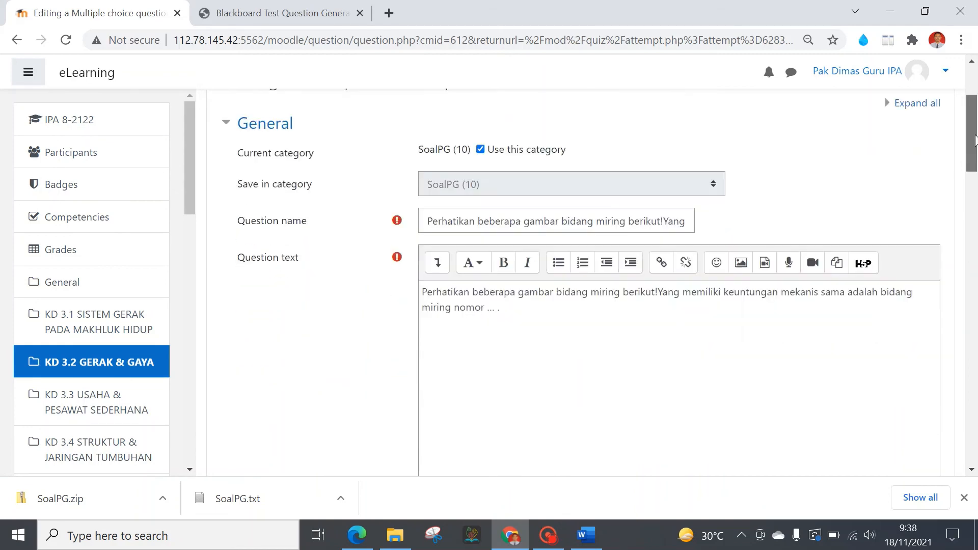
{"action": "left_click", "coordinate": [602, 213]}
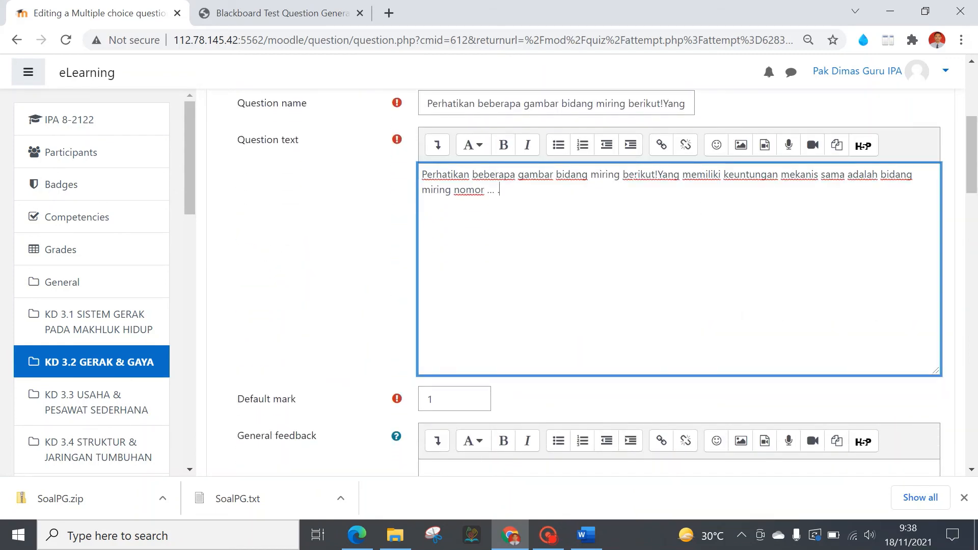
{"action": "key", "text": "Return"}
{"action": "key", "text": "Return"}
{"action": "key", "text": "Return"}
{"action": "key", "text": "Return"}
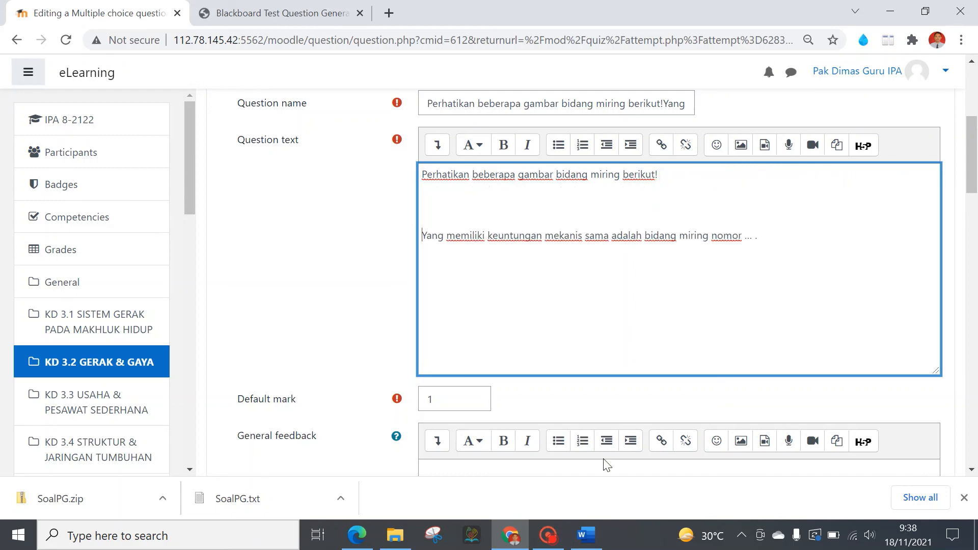
Copy the inclined-plane picture of question 10 from soal.docx in Word and paste it into the gap in the Moodle question text
{"action": "left_click", "coordinate": [586, 535]}
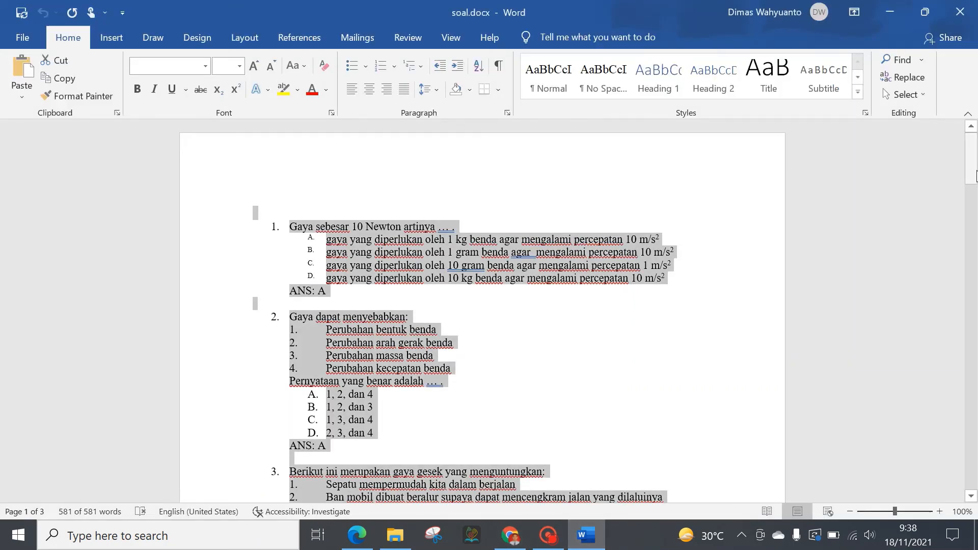
{"action": "left_click_drag", "start_coordinate": [976, 176], "coordinate": [919, 468]}
{"action": "left_click", "coordinate": [457, 372]}
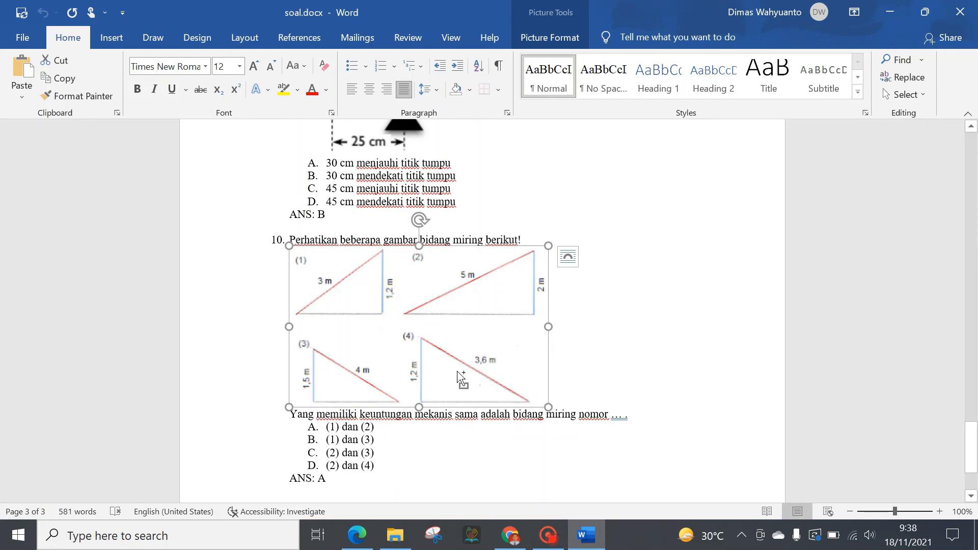
{"action": "left_click", "coordinate": [510, 534]}
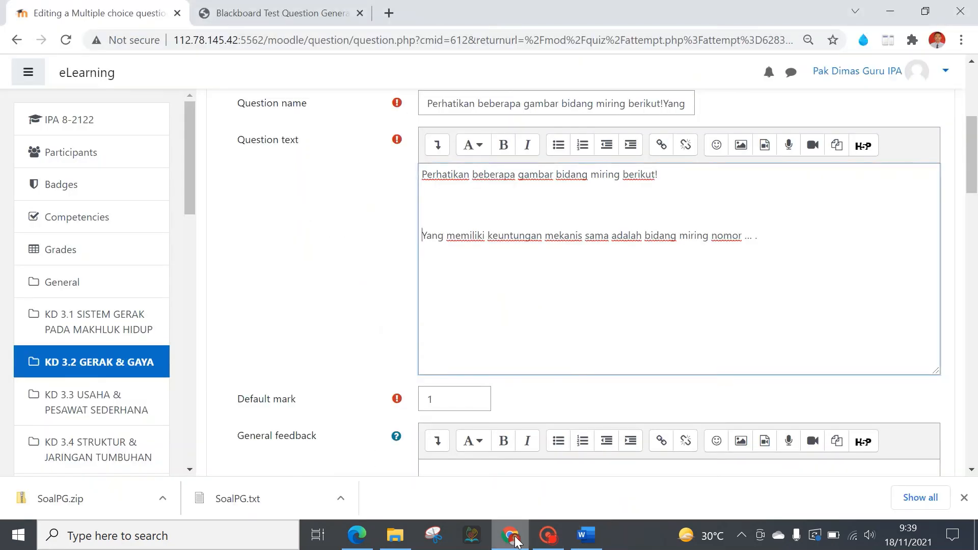
{"action": "left_click", "coordinate": [557, 214]}
{"action": "key", "text": "ctrl+v"}
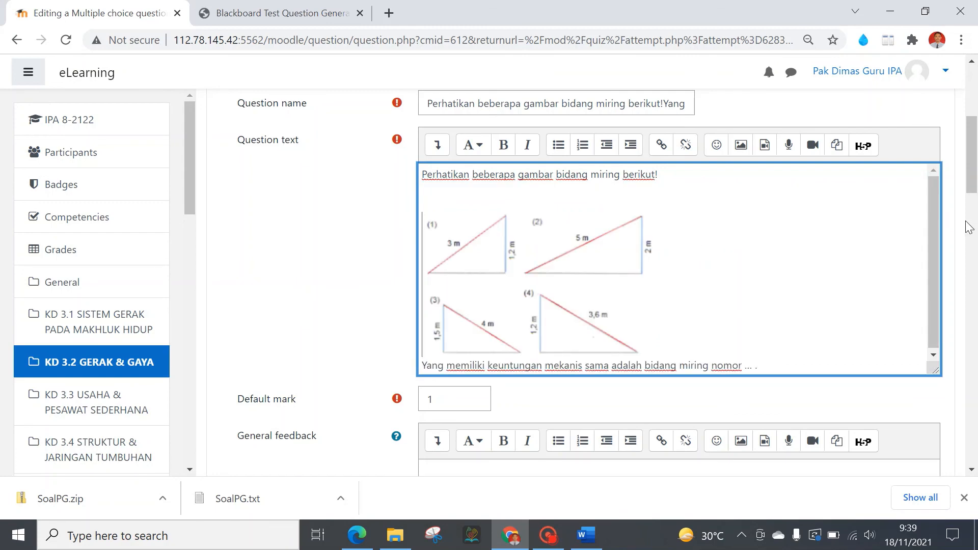
Save the changes to the question and check its picture in the quiz preview
{"action": "left_click", "coordinate": [976, 207]}
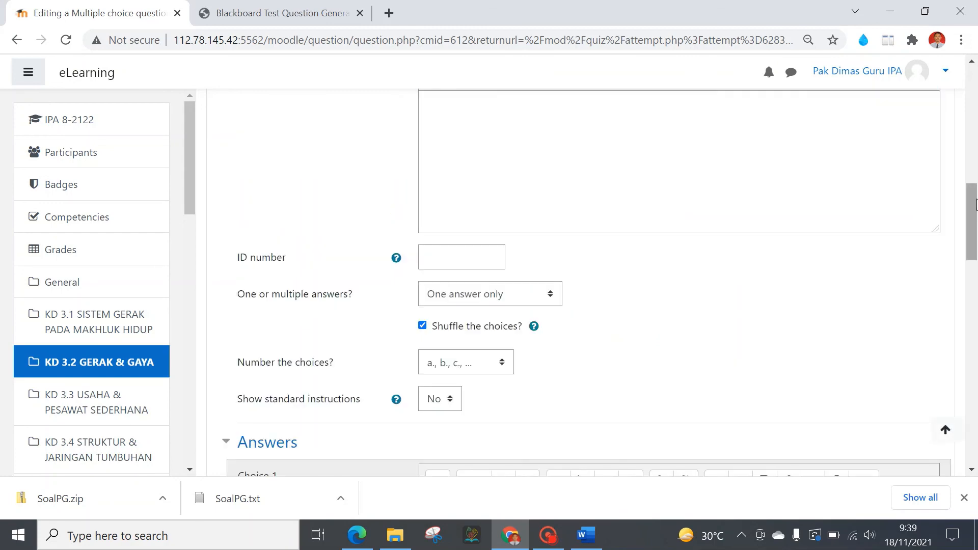
{"action": "left_click_drag", "start_coordinate": [976, 204], "coordinate": [950, 400]}
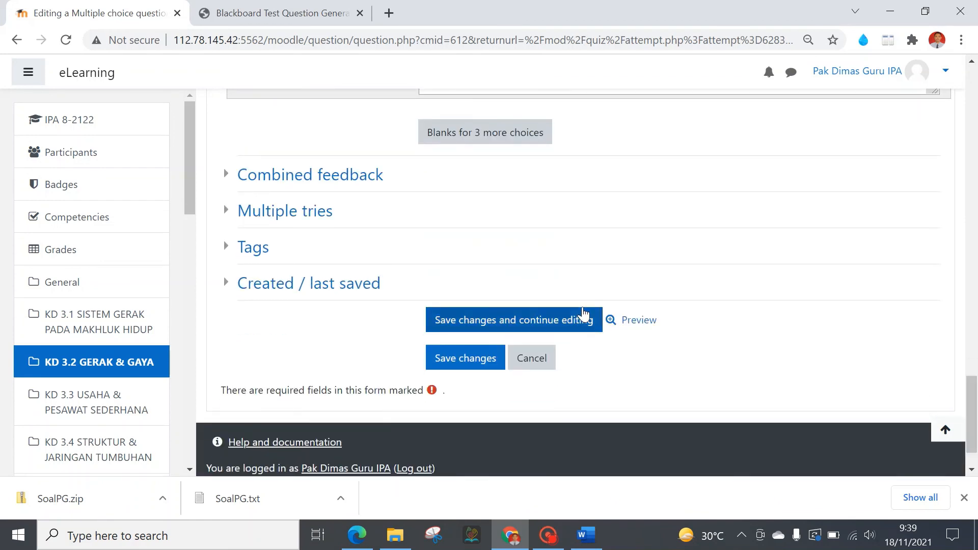
{"action": "left_click", "coordinate": [468, 367]}
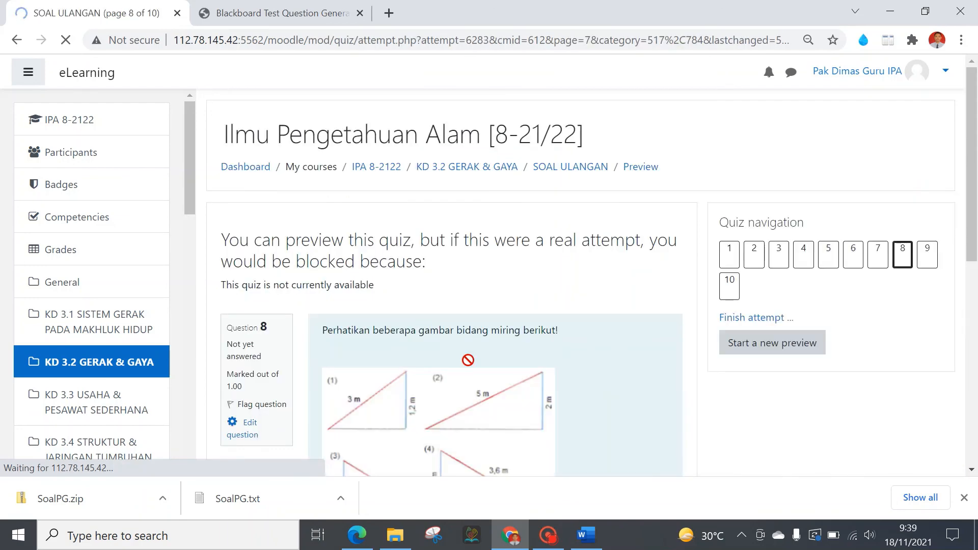
{"action": "left_click_drag", "start_coordinate": [975, 188], "coordinate": [975, 235]}
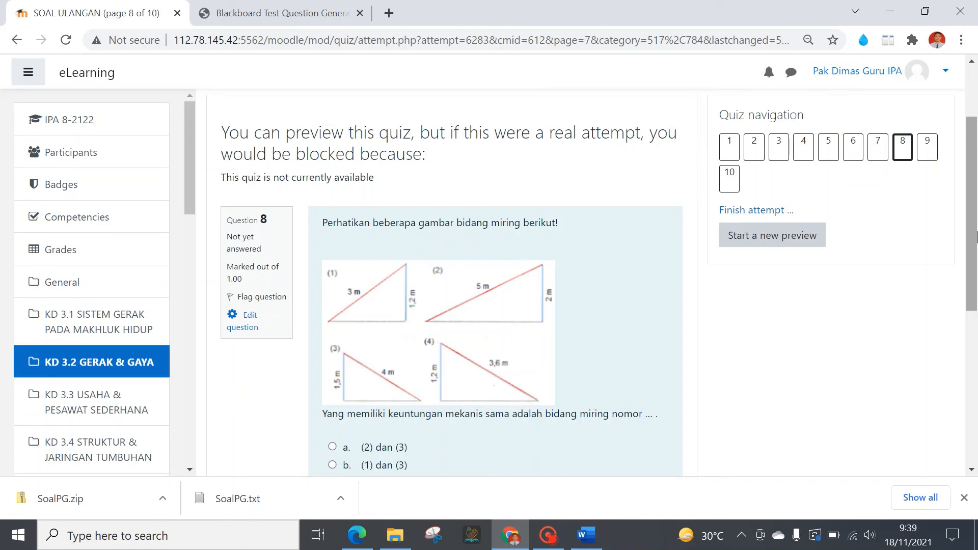
Switch to the Blackboard Test Question Generator page and review the generated Soal PG questions from the beginning
{"action": "left_click", "coordinate": [277, 13]}
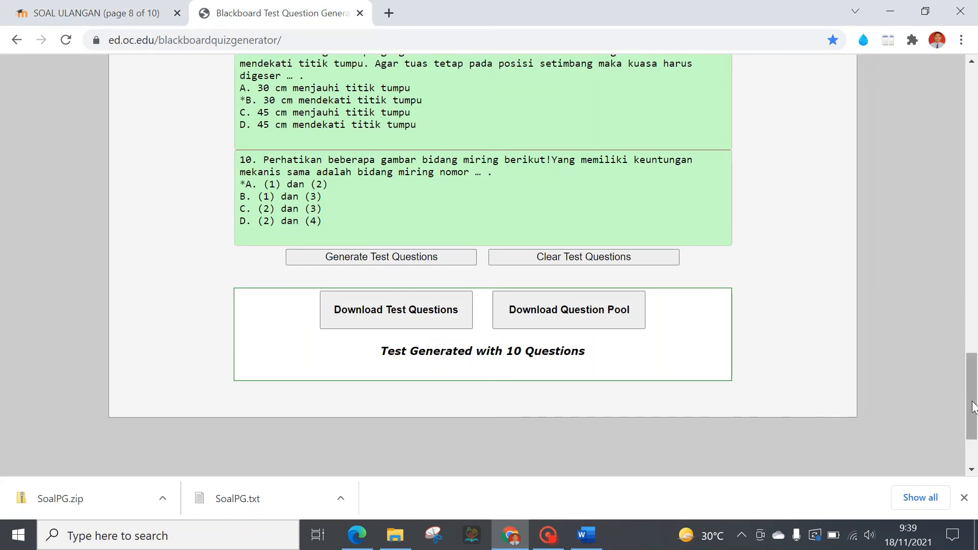
{"action": "left_click_drag", "start_coordinate": [973, 399], "coordinate": [976, 204]}
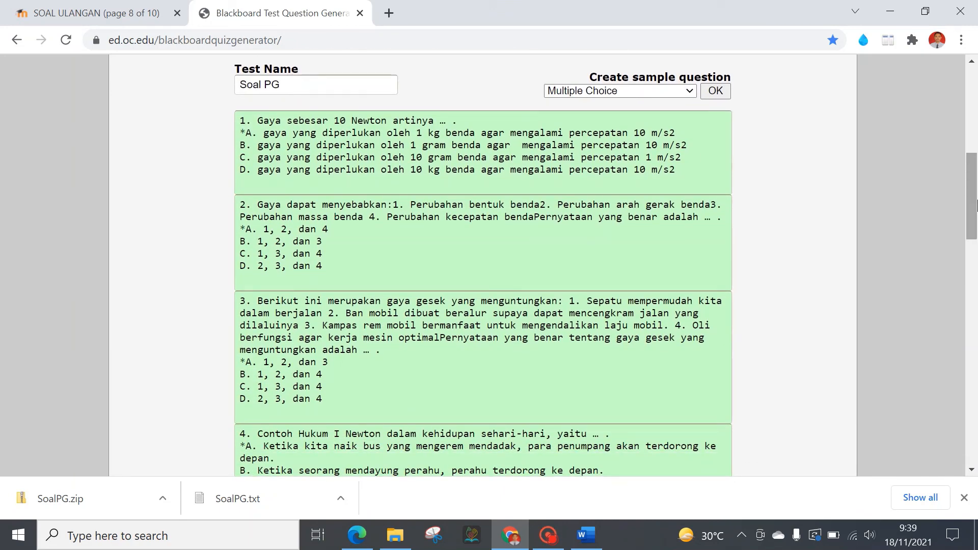